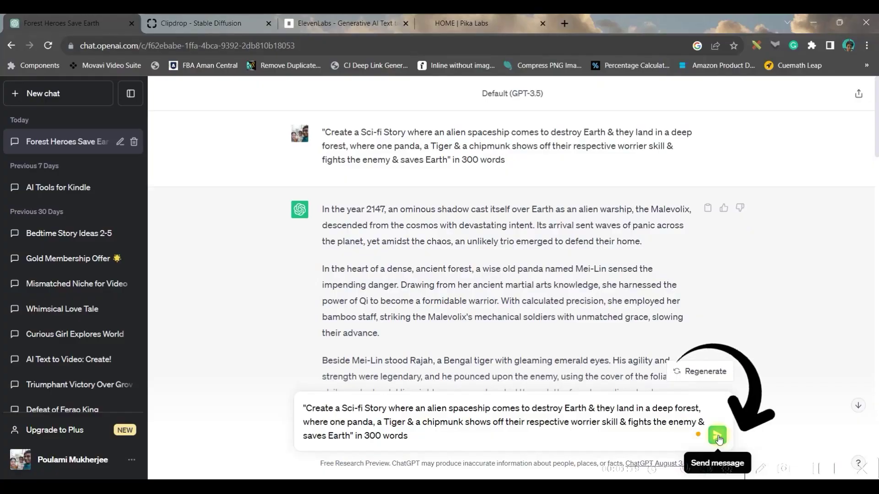
Read the ChatGPT story and its eight scene image prompts, then open Clipdrop's Stable Diffusion
{"action": "scroll", "coordinate": [618, 279], "scroll_direction": "down", "scroll_amount": 3}
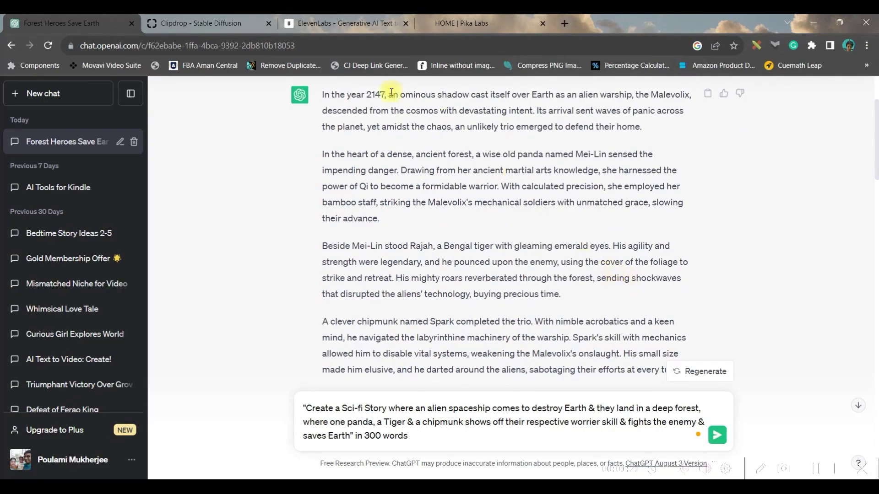
{"action": "scroll", "coordinate": [511, 202], "scroll_direction": "down", "scroll_amount": 5}
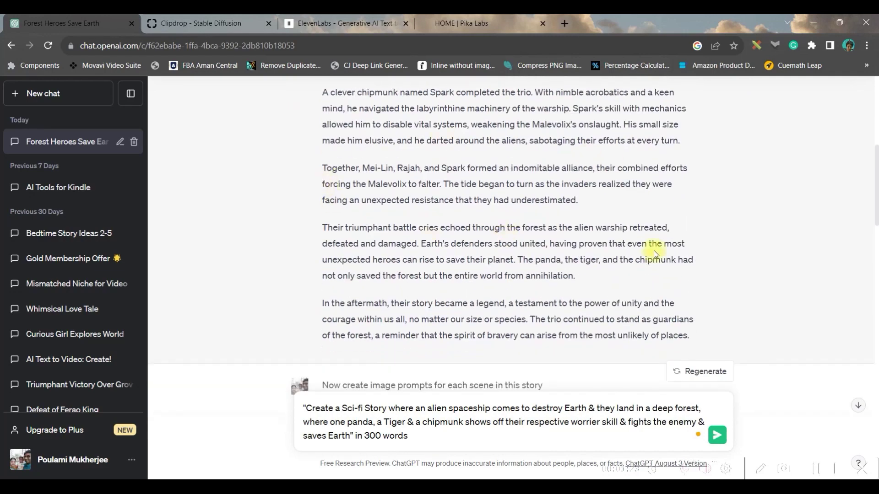
{"action": "scroll", "coordinate": [472, 351], "scroll_direction": "down", "scroll_amount": 3}
{"action": "scroll", "coordinate": [416, 255], "scroll_direction": "down", "scroll_amount": 5}
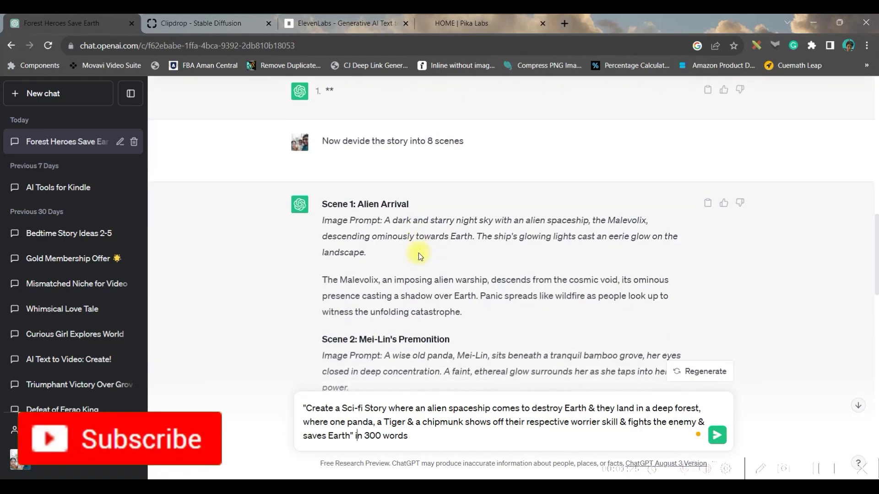
{"action": "scroll", "coordinate": [418, 222], "scroll_direction": "up", "scroll_amount": 5}
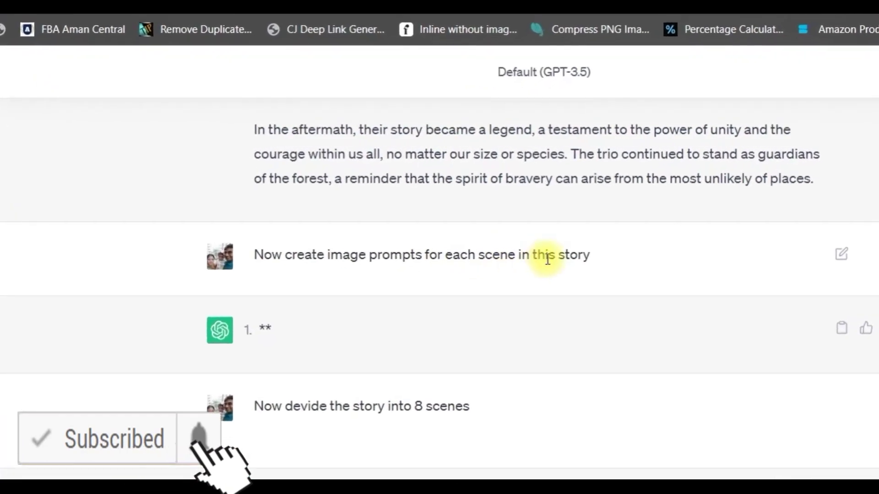
{"action": "scroll", "coordinate": [611, 342], "scroll_direction": "down", "scroll_amount": 8}
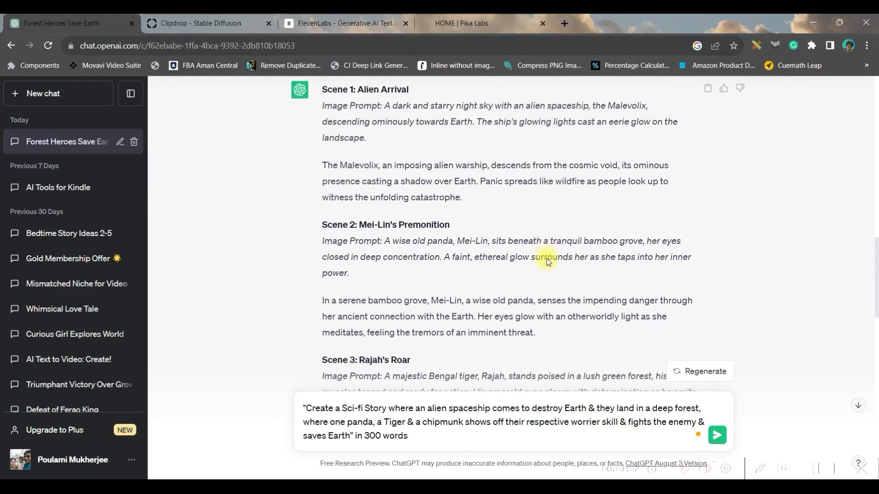
{"action": "scroll", "coordinate": [547, 259], "scroll_direction": "down", "scroll_amount": 15}
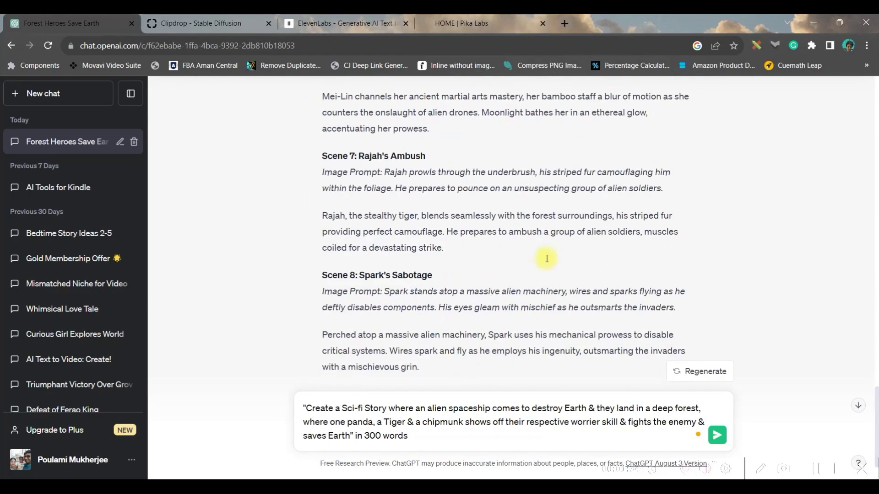
{"action": "scroll", "coordinate": [370, 281], "scroll_direction": "down", "scroll_amount": 3}
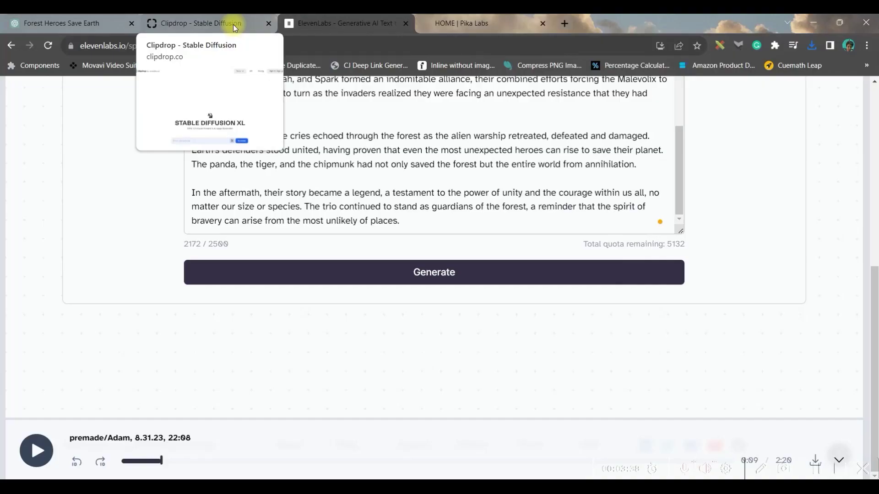
{"action": "left_click", "coordinate": [233, 24]}
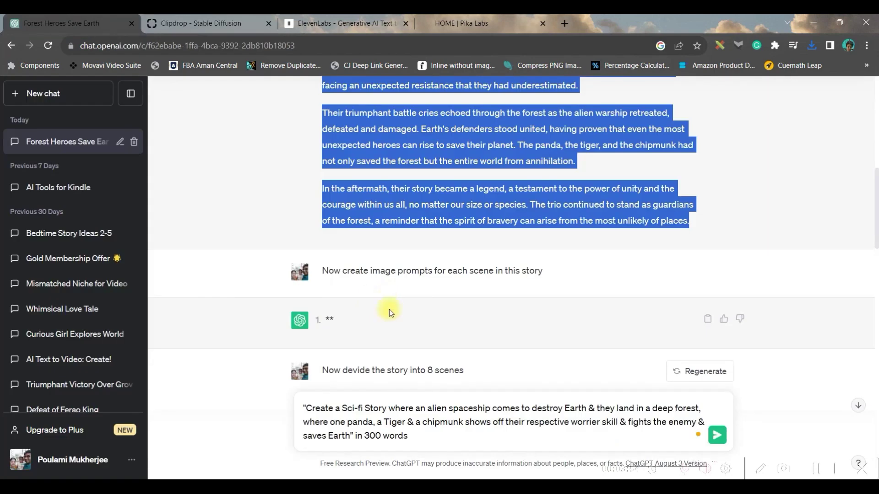
Paste Scene 1's Malevolix spaceship prompt into Clipdrop's prompt box and show the generation settings
{"action": "left_click", "coordinate": [389, 309]}
{"action": "scroll", "coordinate": [392, 307], "scroll_direction": "down", "scroll_amount": 5}
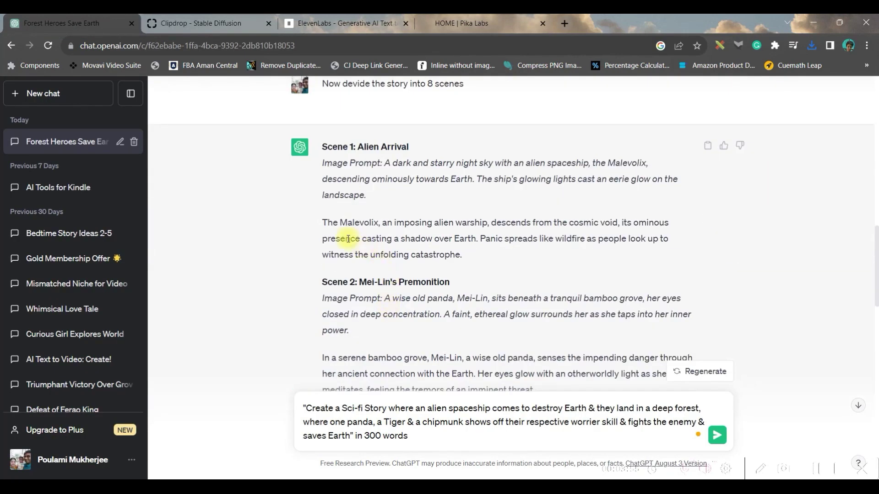
{"action": "left_click_drag", "start_coordinate": [385, 163], "coordinate": [423, 191]}
{"action": "key", "text": "ctrl+c"}
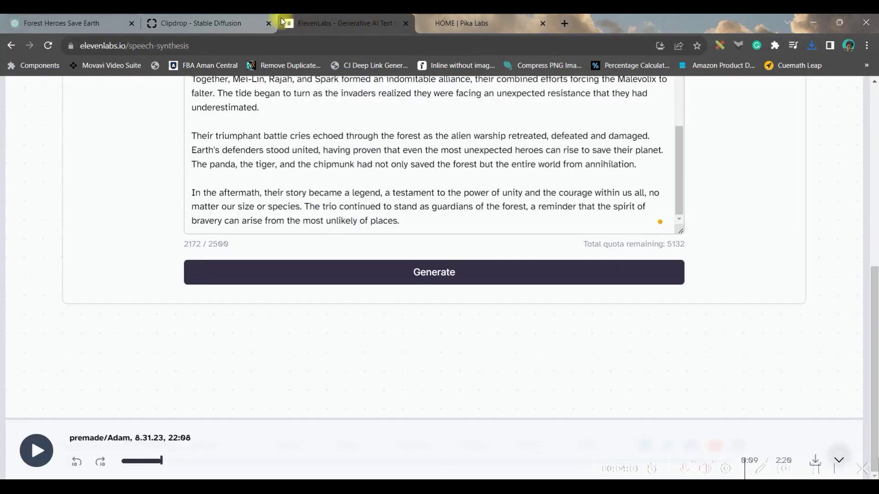
{"action": "left_click", "coordinate": [229, 20]}
{"action": "left_click", "coordinate": [366, 422]}
{"action": "key", "text": "ctrl+v"}
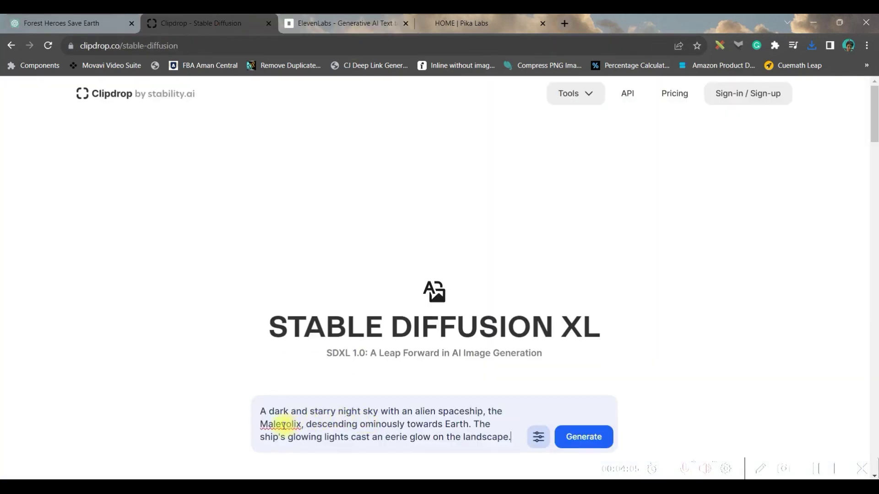
{"action": "left_click", "coordinate": [538, 436]}
{"action": "scroll", "coordinate": [588, 389], "scroll_direction": "down", "scroll_amount": 5}
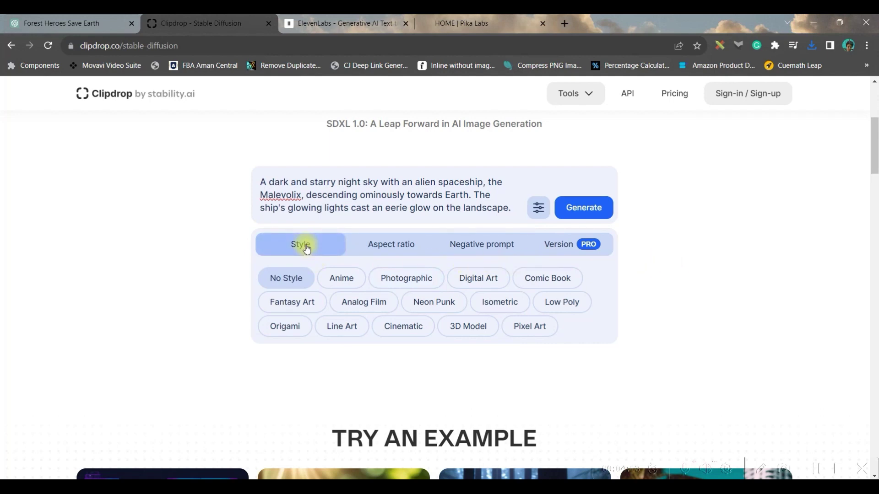
Choose Cinematic style and Widescreen (16:9) aspect ratio, then generate the Scene 1 spaceship images
{"action": "left_click", "coordinate": [404, 326]}
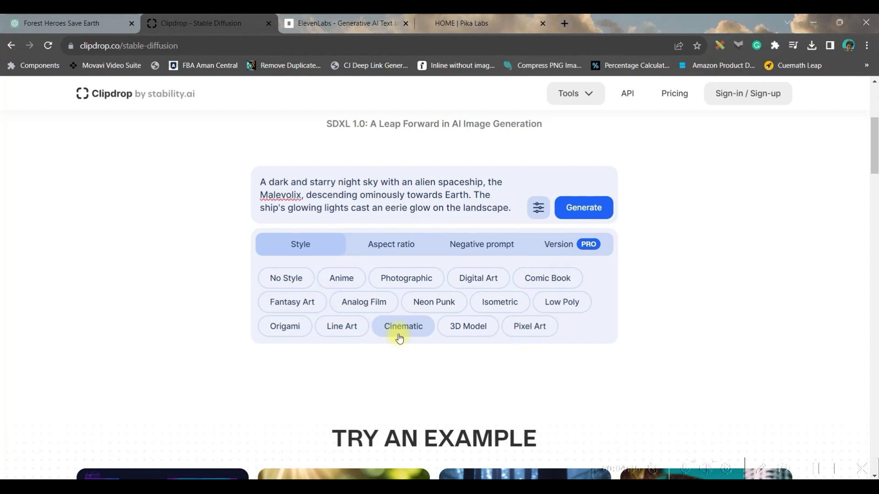
{"action": "left_click", "coordinate": [393, 250]}
{"action": "left_click", "coordinate": [398, 280]}
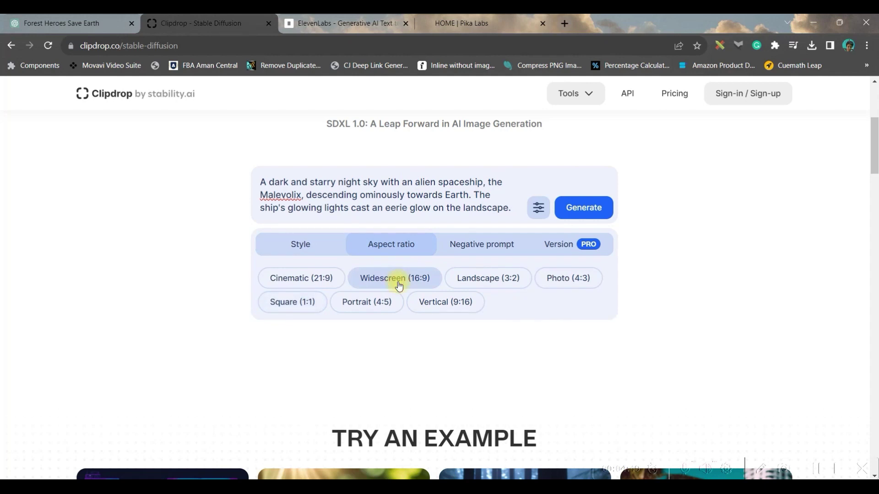
{"action": "left_click", "coordinate": [482, 245]}
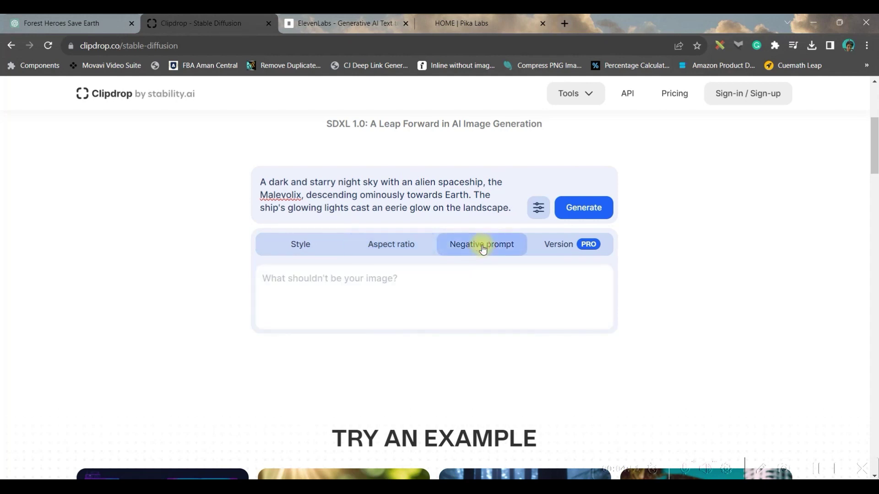
{"action": "left_click", "coordinate": [572, 243]}
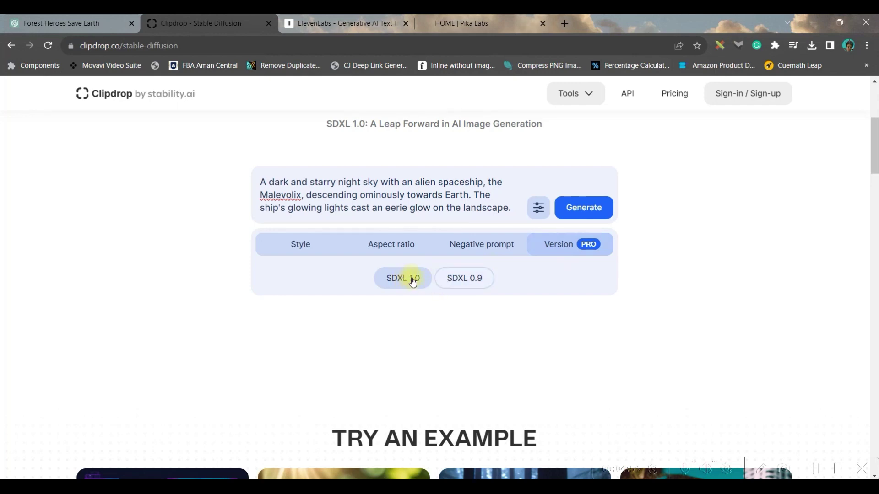
{"action": "left_click", "coordinate": [323, 247]}
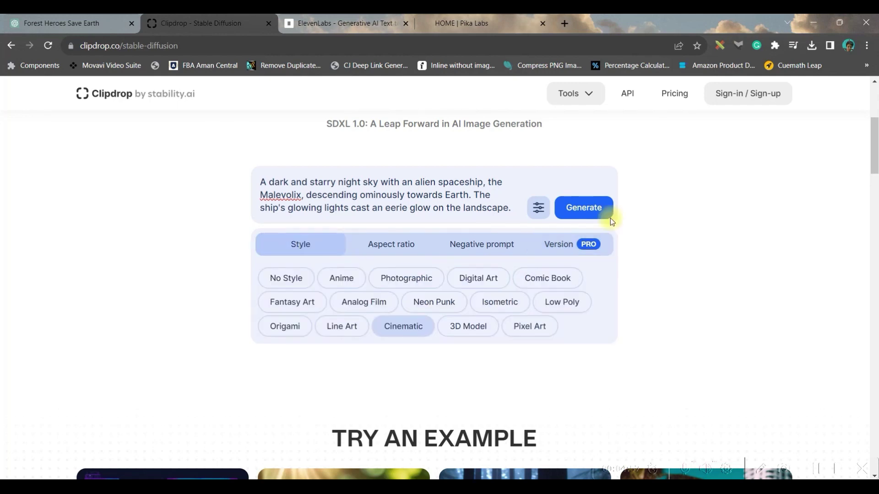
{"action": "left_click", "coordinate": [590, 208]}
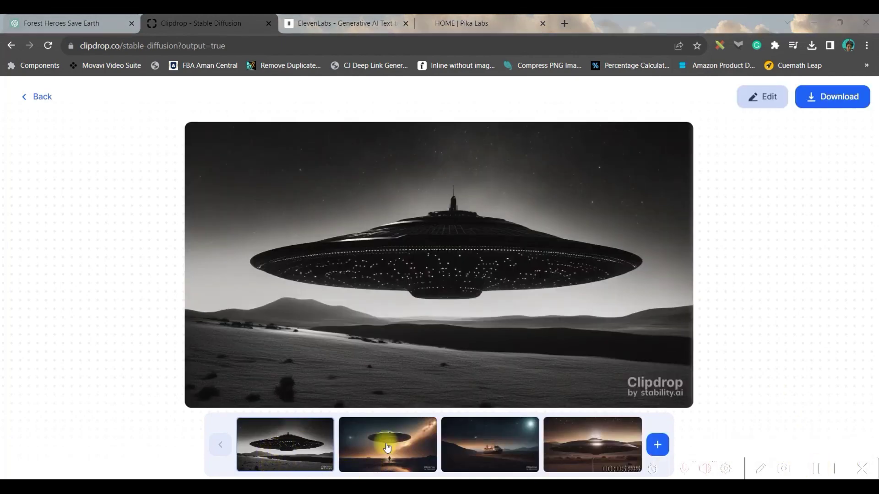
Compare the four spaceship images and download the third one showing the ship
{"action": "left_click", "coordinate": [390, 438]}
{"action": "left_click", "coordinate": [463, 436]}
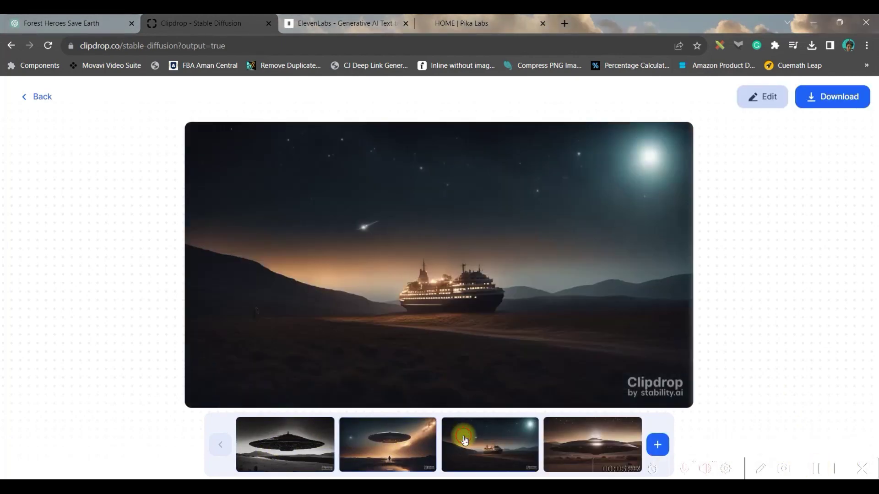
{"action": "left_click", "coordinate": [588, 442]}
{"action": "left_click", "coordinate": [387, 444]}
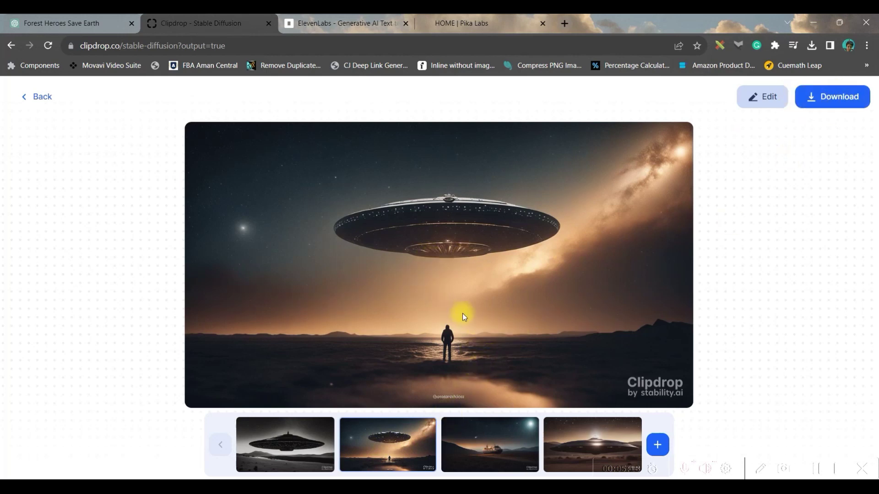
{"action": "left_click", "coordinate": [511, 447]}
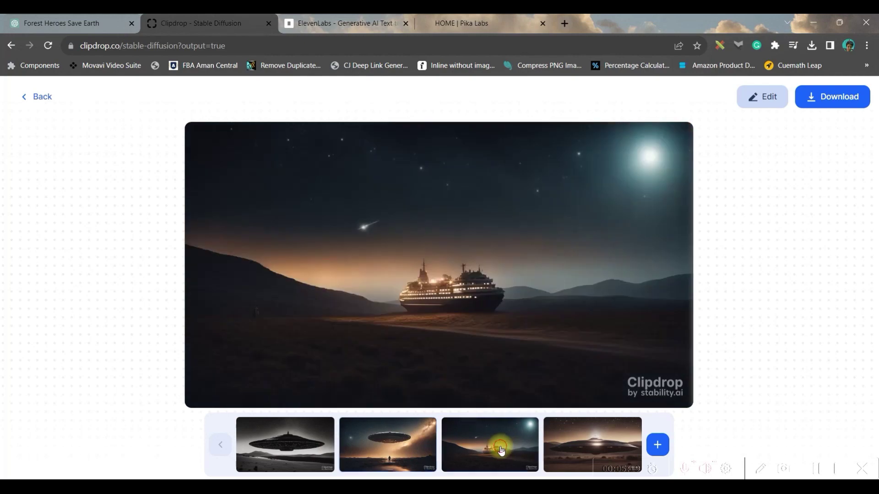
{"action": "left_click", "coordinate": [837, 96]}
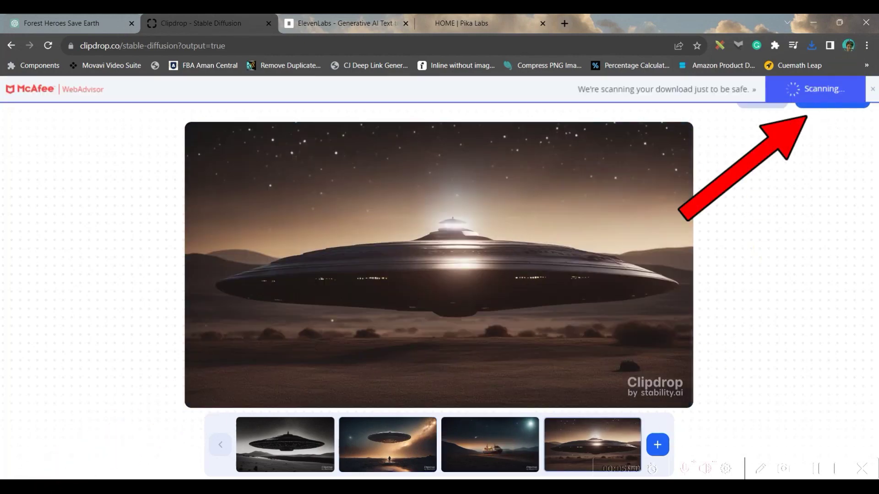
{"action": "left_click", "coordinate": [69, 23]}
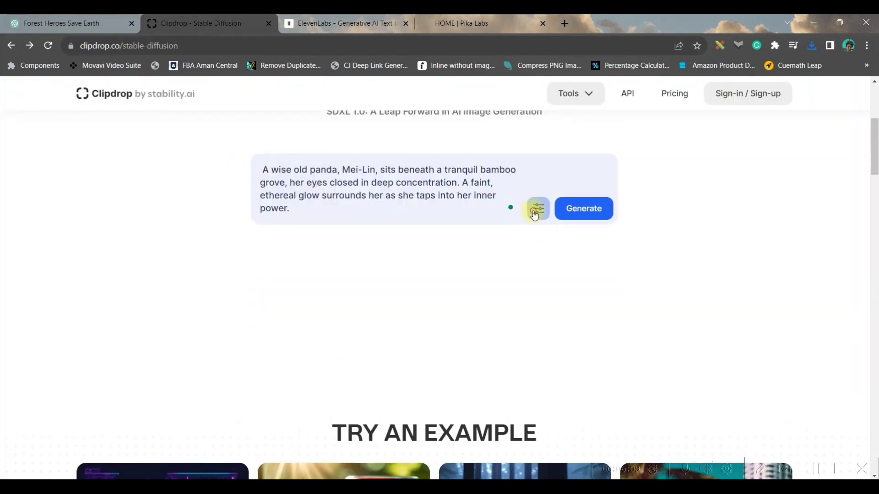
Generate and preview four wise-panda bamboo-grove images for Scene 2, then scroll ChatGPT's scene list
{"action": "left_click", "coordinate": [534, 214]}
{"action": "left_click", "coordinate": [583, 208]}
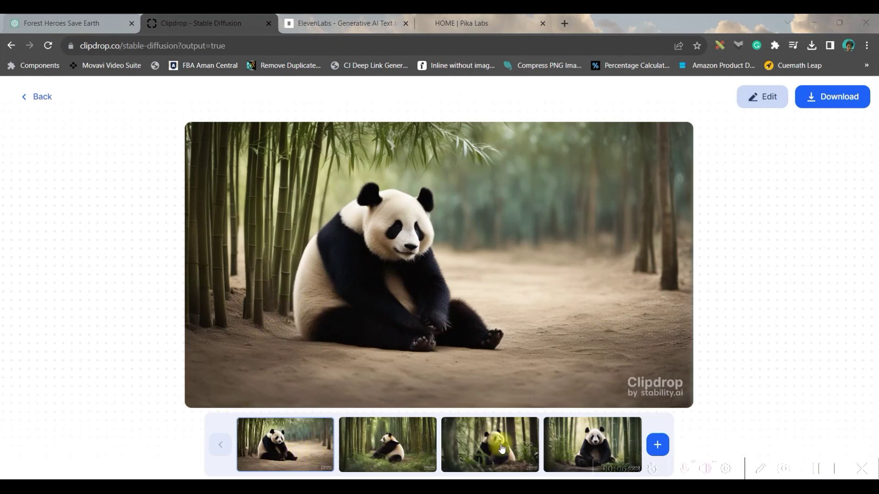
{"action": "left_click", "coordinate": [590, 447]}
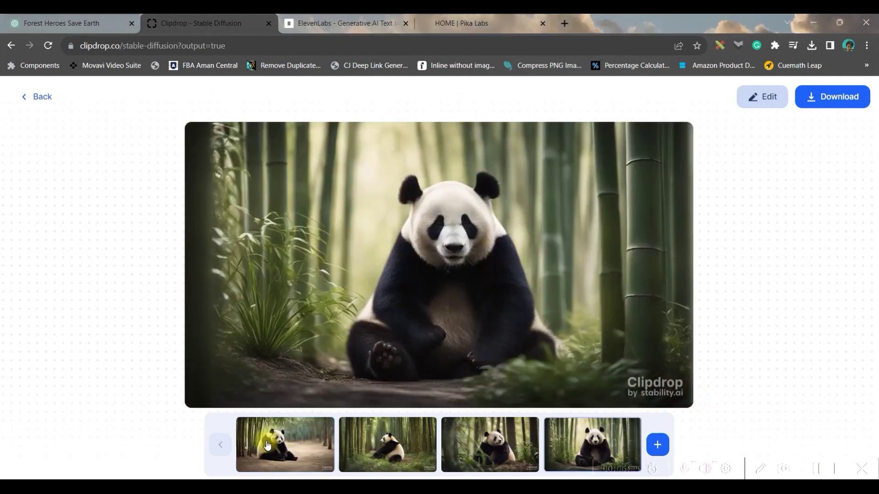
{"action": "left_click", "coordinate": [283, 442]}
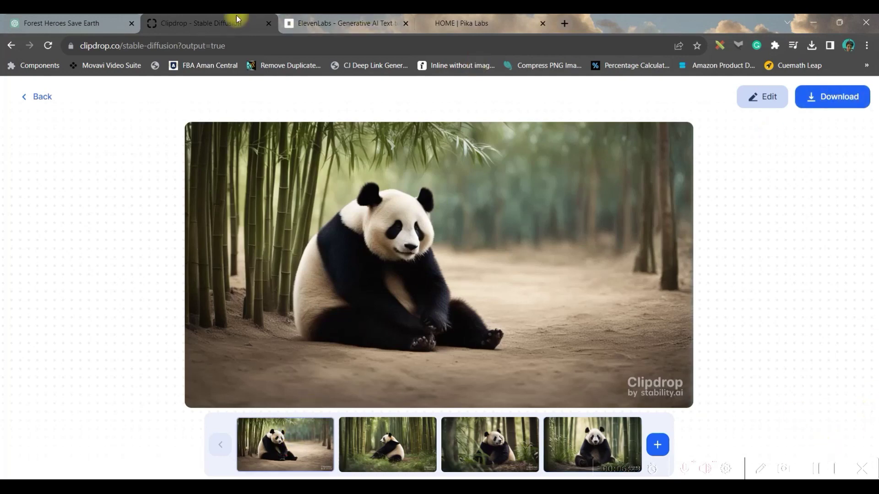
{"action": "left_click", "coordinate": [98, 23]}
{"action": "scroll", "coordinate": [454, 257], "scroll_direction": "down", "scroll_amount": 3}
{"action": "scroll", "coordinate": [458, 274], "scroll_direction": "down", "scroll_amount": 2}
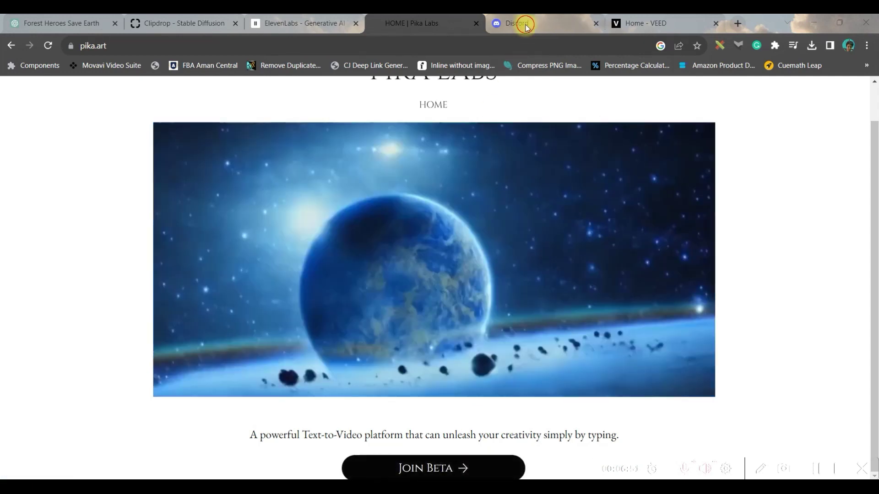
Accept the Pika server invite, dismiss the desktop-app banner, and enter the generate-8 channel
{"action": "left_click", "coordinate": [523, 24]}
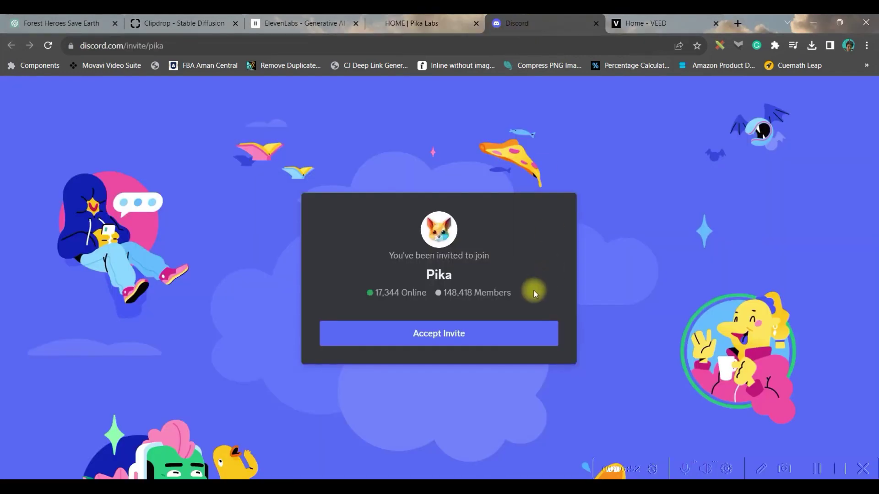
{"action": "left_click", "coordinate": [471, 335]}
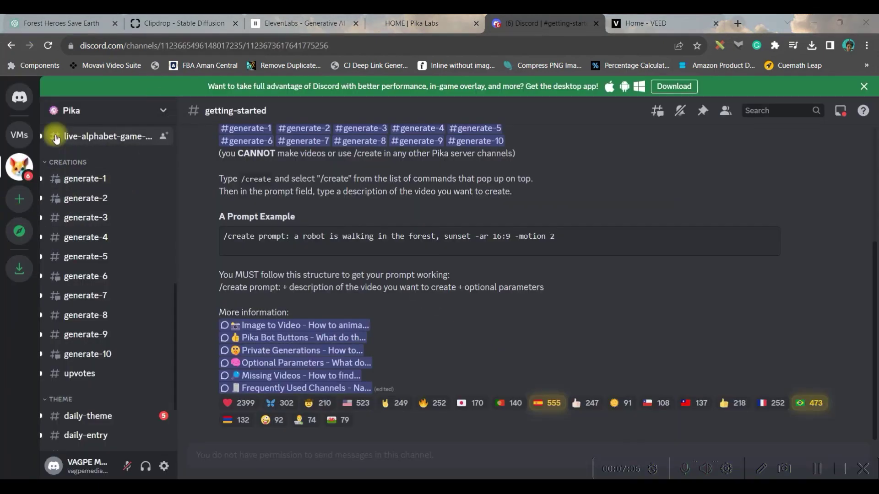
{"action": "left_click", "coordinate": [862, 87]}
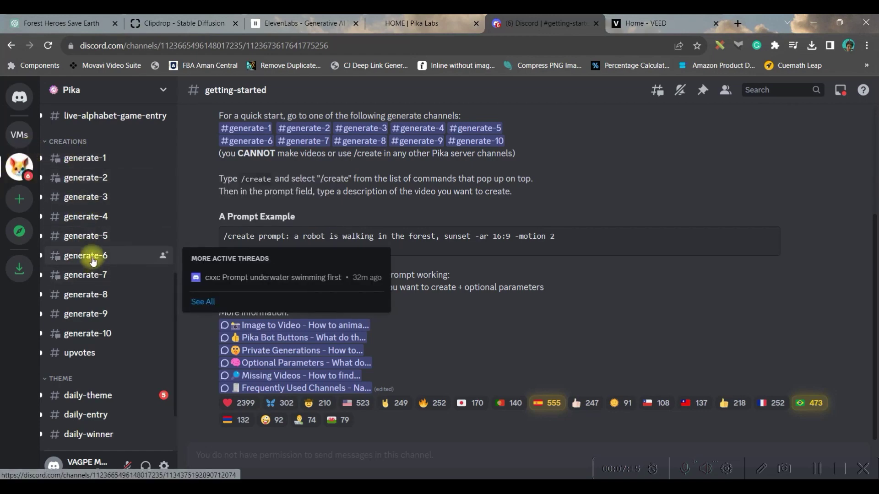
{"action": "left_click", "coordinate": [90, 294]}
Start Pika's /create command and attach stable-diffusion-xl (2).jpg as its image
{"action": "type", "text": "/"}
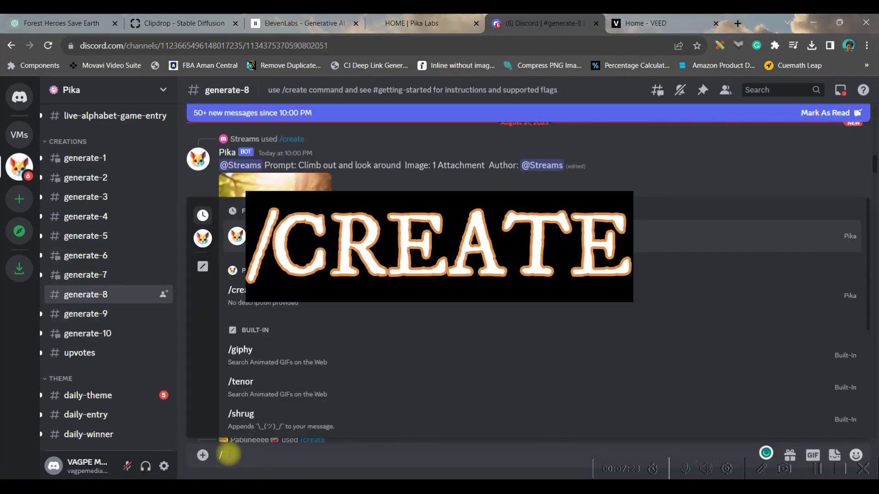
{"action": "type", "text": "cr"}
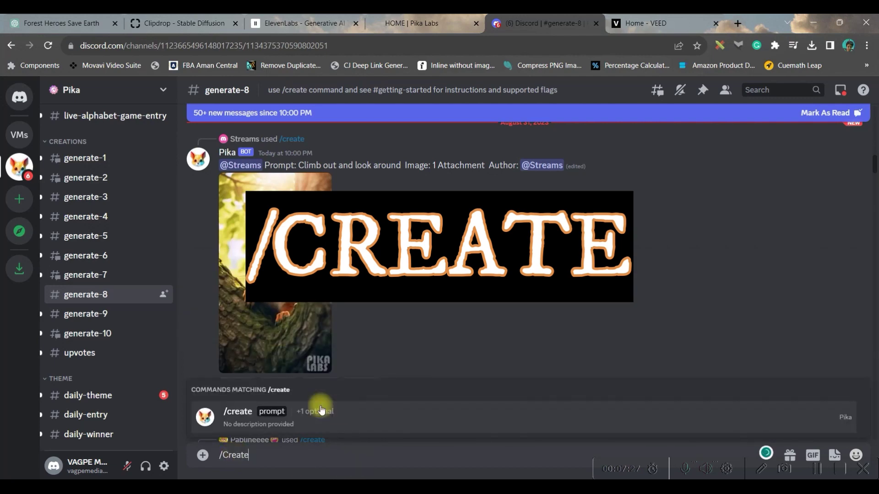
{"action": "mouse_move", "coordinate": [311, 412]}
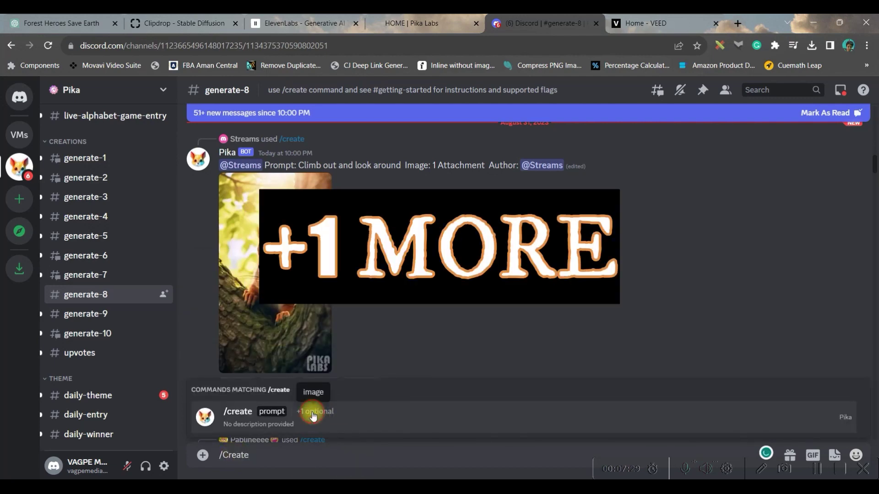
{"action": "left_click", "coordinate": [311, 411]}
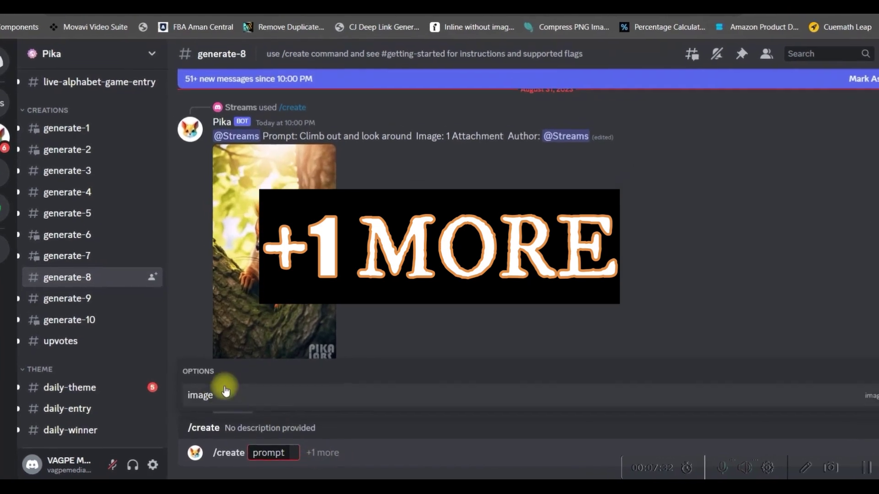
{"action": "left_click", "coordinate": [225, 390]}
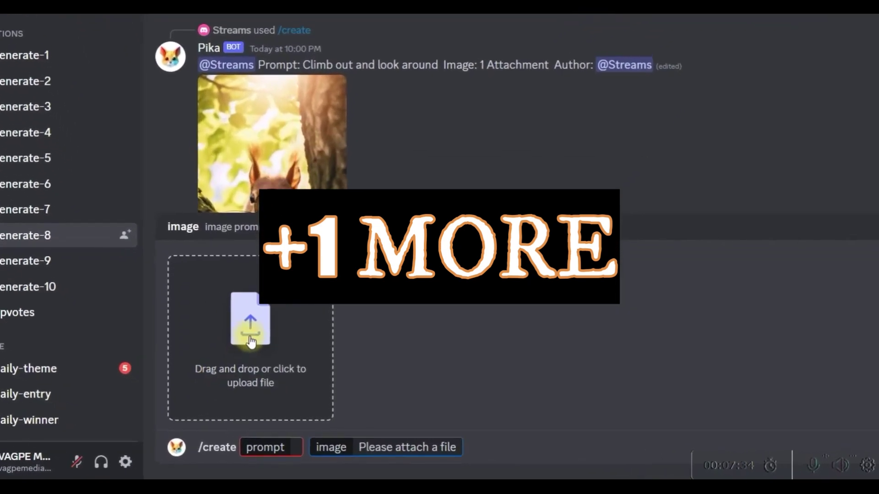
{"action": "left_click", "coordinate": [251, 339]}
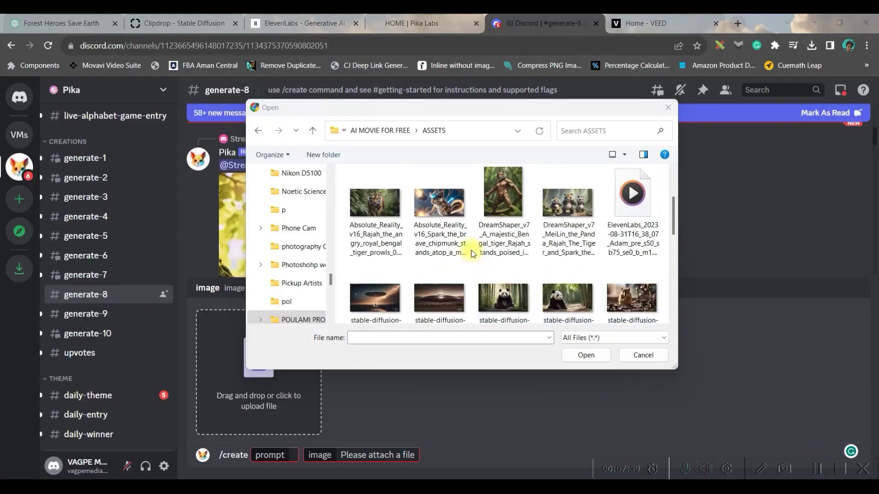
{"action": "scroll", "coordinate": [473, 253], "scroll_direction": "up", "scroll_amount": 2}
{"action": "scroll", "coordinate": [500, 290], "scroll_direction": "down", "scroll_amount": 2}
{"action": "double_click", "coordinate": [376, 293]}
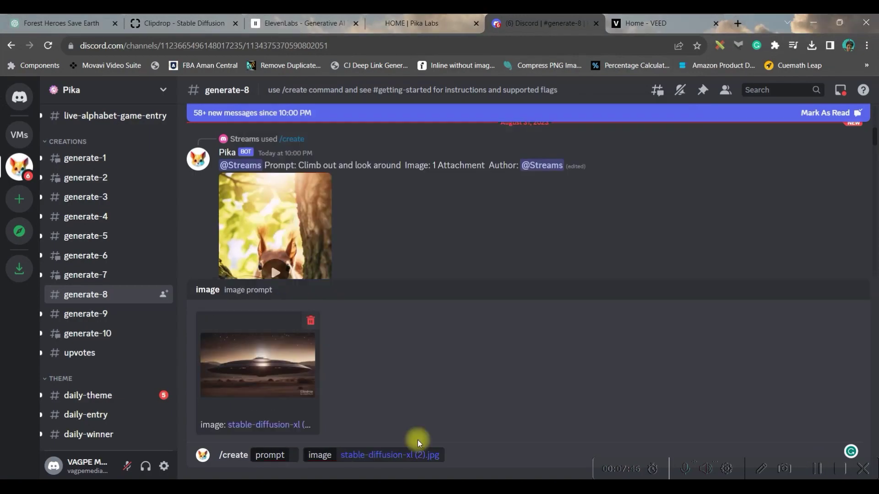
{"action": "left_click", "coordinate": [295, 456]}
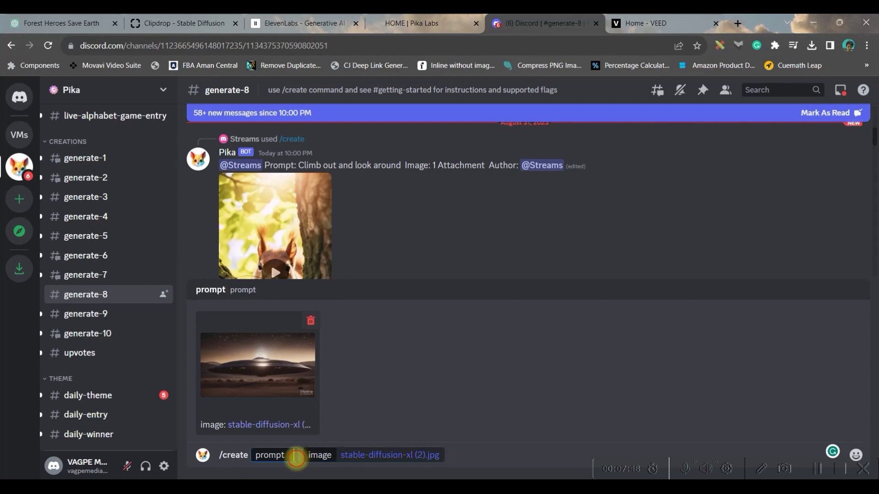
{"action": "left_click", "coordinate": [817, 468]}
Send the prompt 'SciFi style moving spaceship, Highly Detailed, -gs5,-motion2' to Pika
{"action": "left_click", "coordinate": [286, 456]}
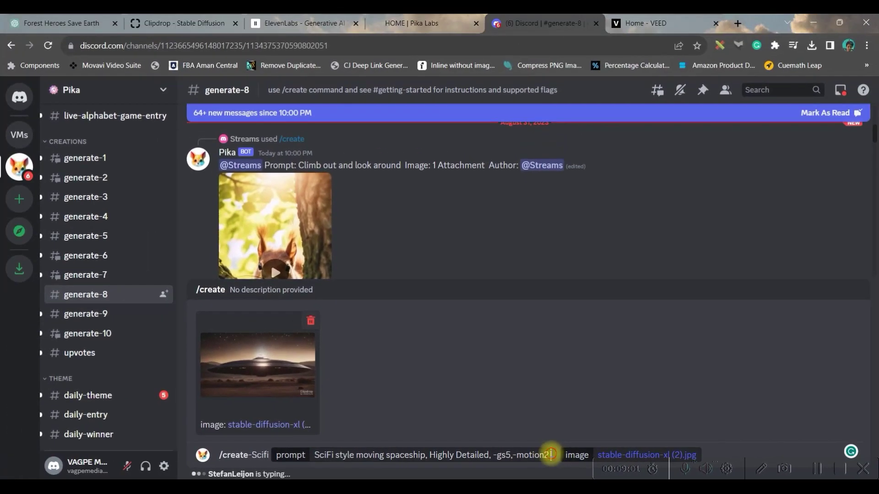
{"action": "left_click_drag", "start_coordinate": [551, 454], "coordinate": [493, 455]}
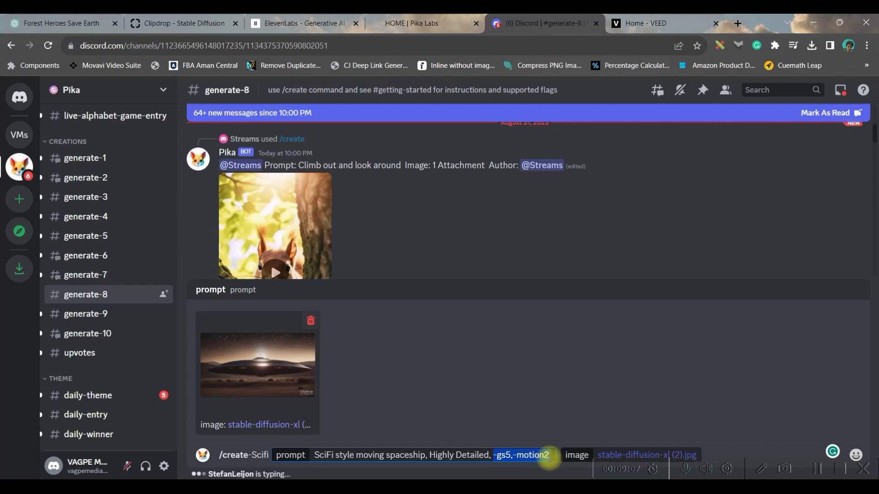
{"action": "left_click", "coordinate": [528, 455]}
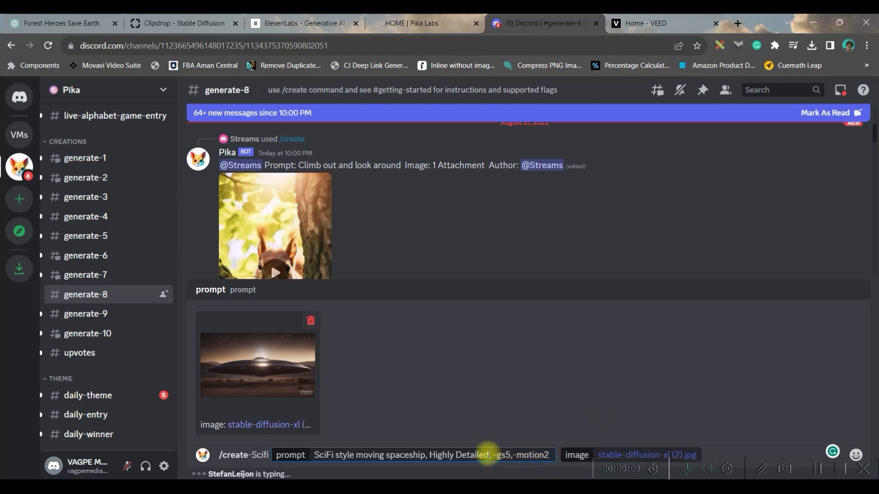
{"action": "left_click_drag", "start_coordinate": [493, 455], "coordinate": [554, 456]}
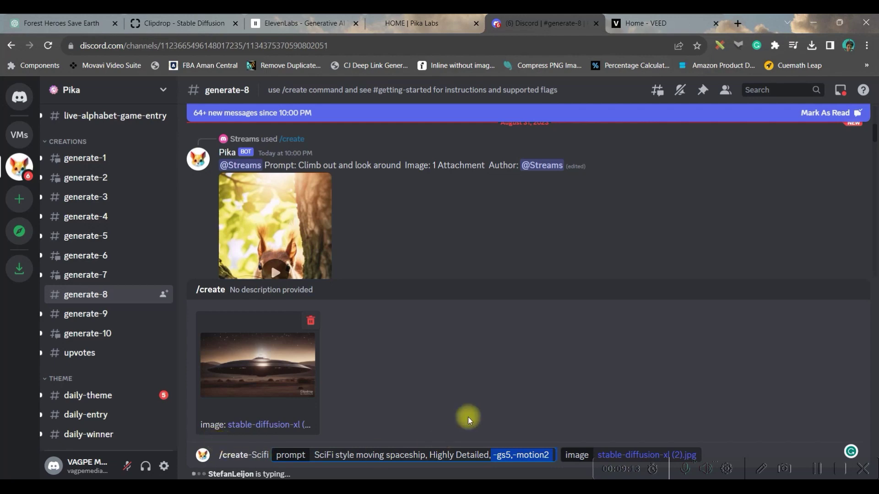
{"action": "left_click", "coordinate": [550, 455]}
{"action": "key", "text": "Return"}
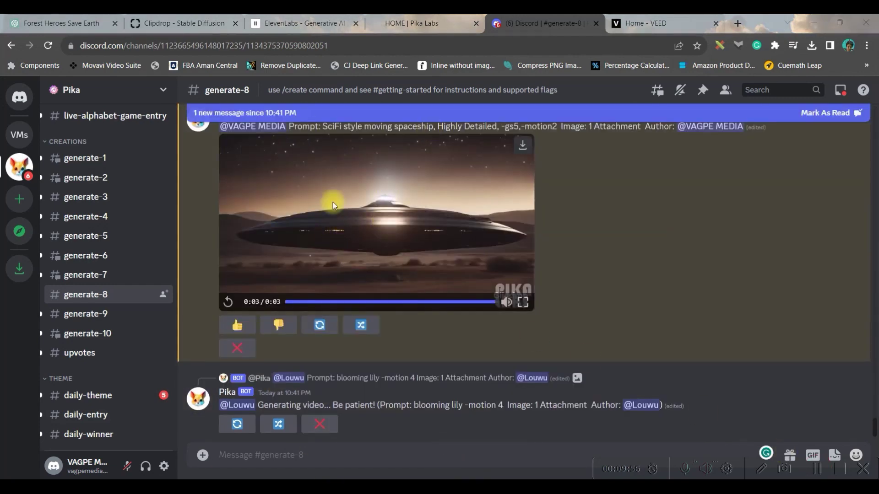
Find the 3-second spaceship video, request a regeneration, and download the clip
{"action": "scroll", "coordinate": [333, 204], "scroll_direction": "up", "scroll_amount": 2}
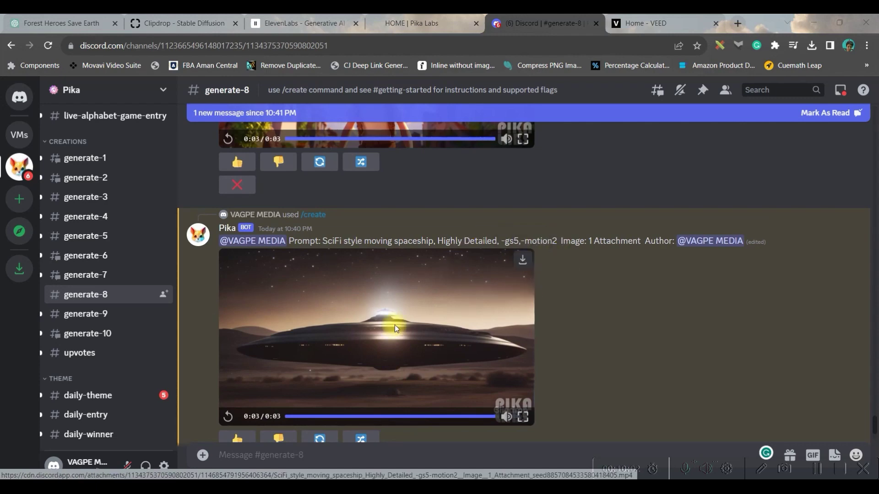
{"action": "scroll", "coordinate": [395, 325], "scroll_direction": "down", "scroll_amount": 3}
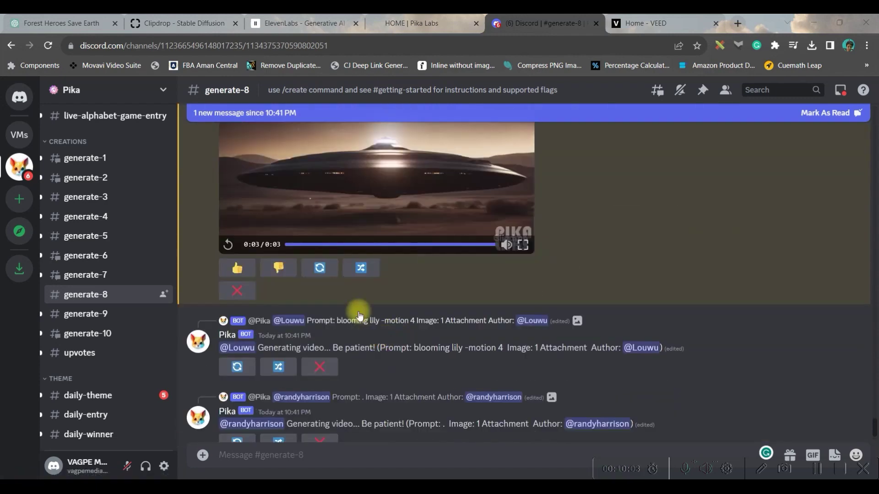
{"action": "left_click", "coordinate": [319, 273]}
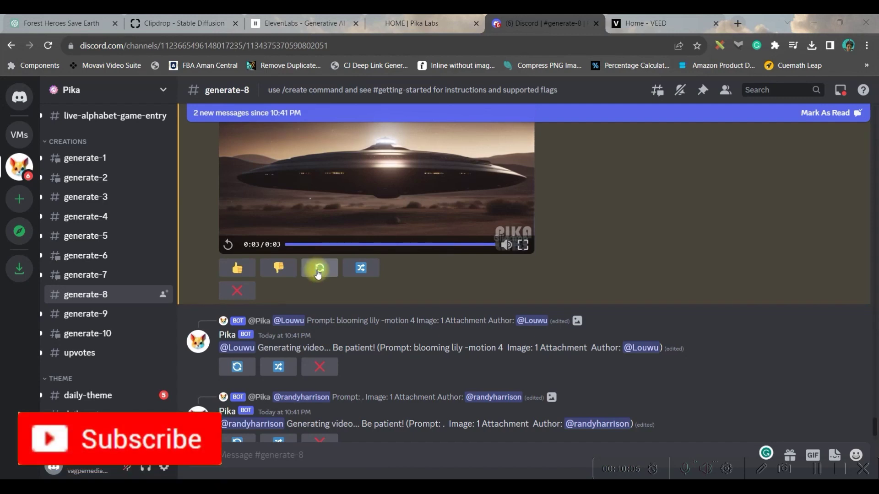
{"action": "scroll", "coordinate": [419, 203], "scroll_direction": "up", "scroll_amount": 3}
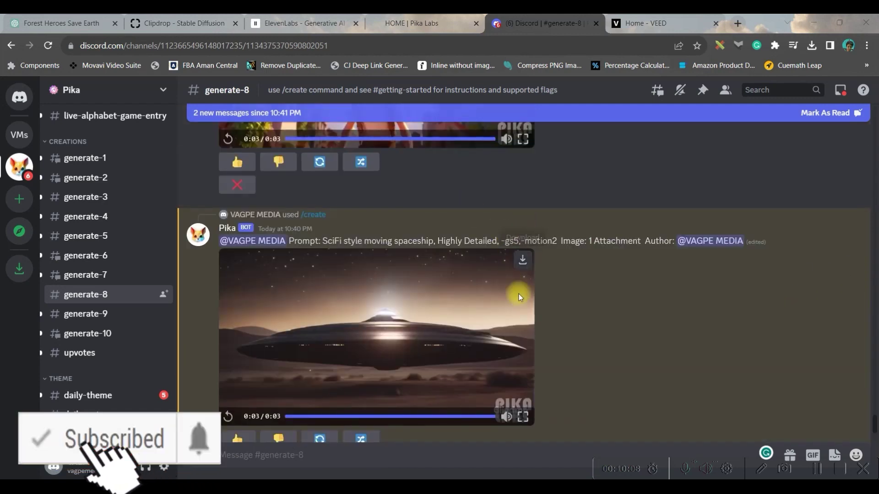
{"action": "left_click", "coordinate": [523, 262]}
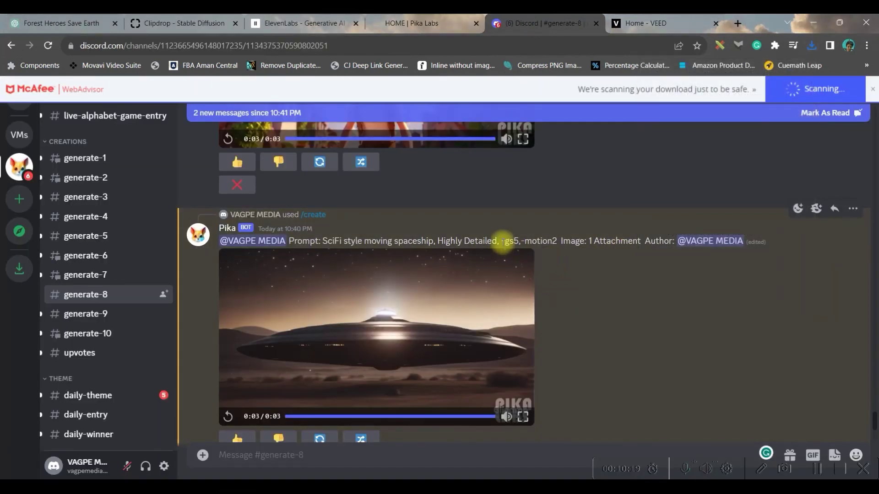
{"action": "left_click_drag", "start_coordinate": [501, 240], "coordinate": [563, 241]}
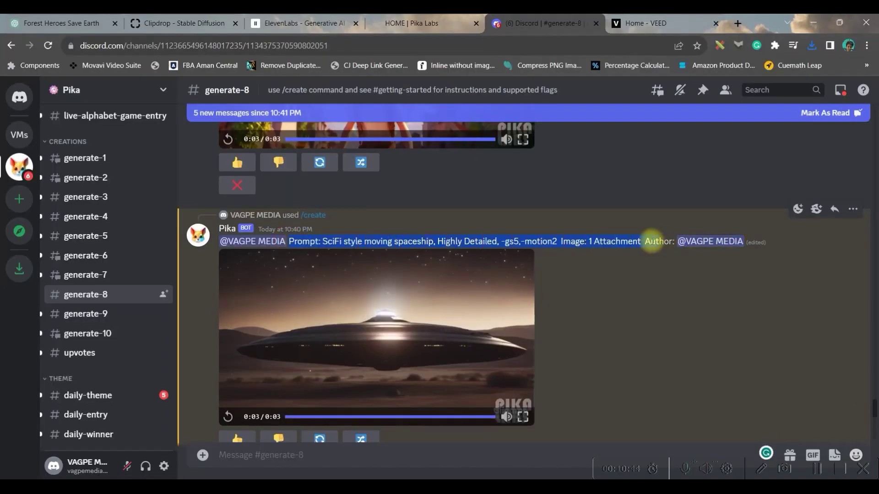
{"action": "scroll", "coordinate": [366, 434], "scroll_direction": "down", "scroll_amount": 4}
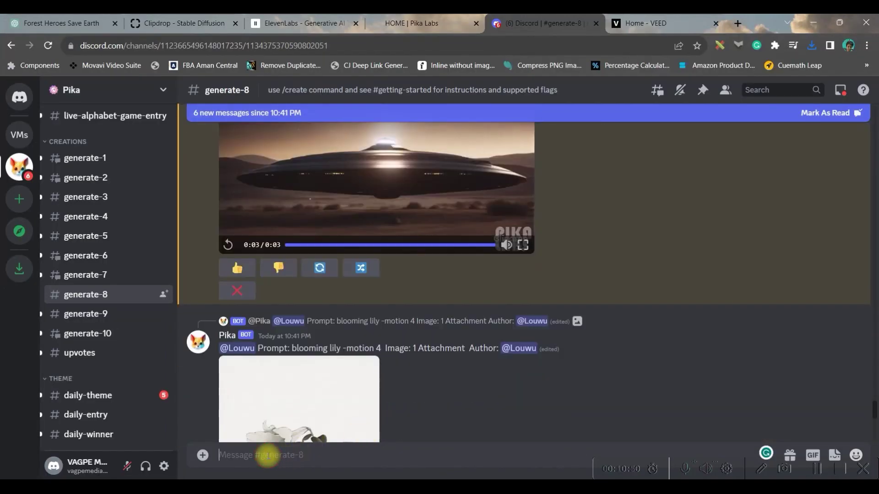
Resubmit /create with stable-diffusion-xl (1).jpg, raising guidance from -gs5 to -gs15
{"action": "left_click", "coordinate": [267, 455]}
{"action": "type", "text": "/"}
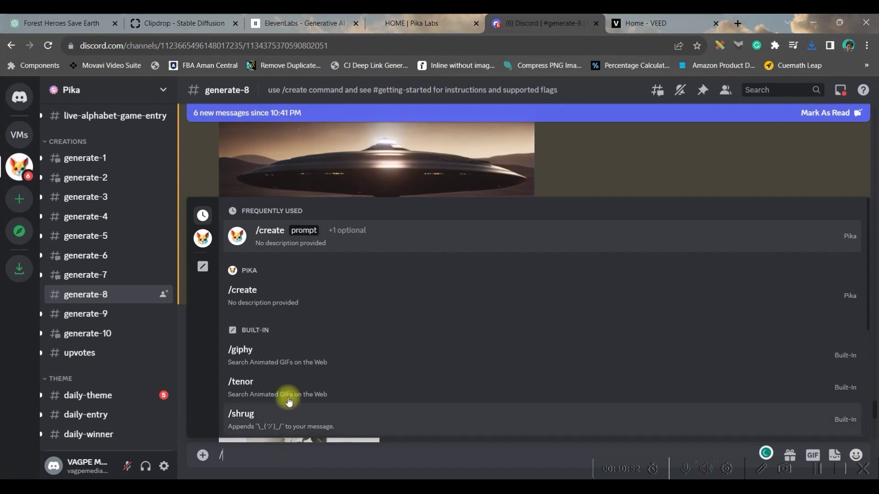
{"action": "left_click", "coordinate": [251, 304]}
{"action": "left_click", "coordinate": [258, 372]}
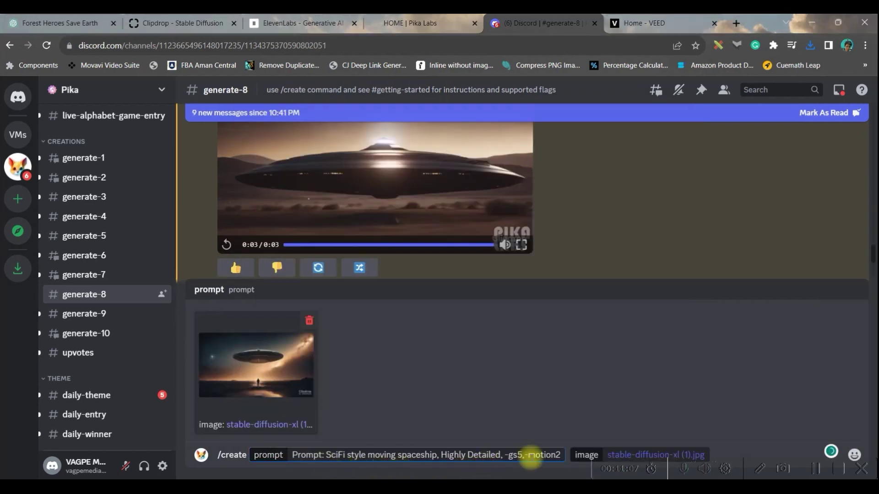
{"action": "key", "text": "BackSpace"}
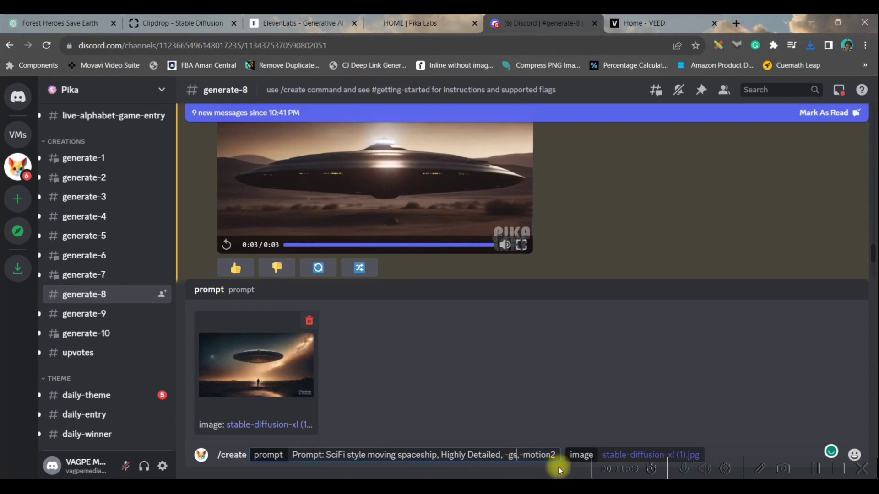
{"action": "type", "text": "15"}
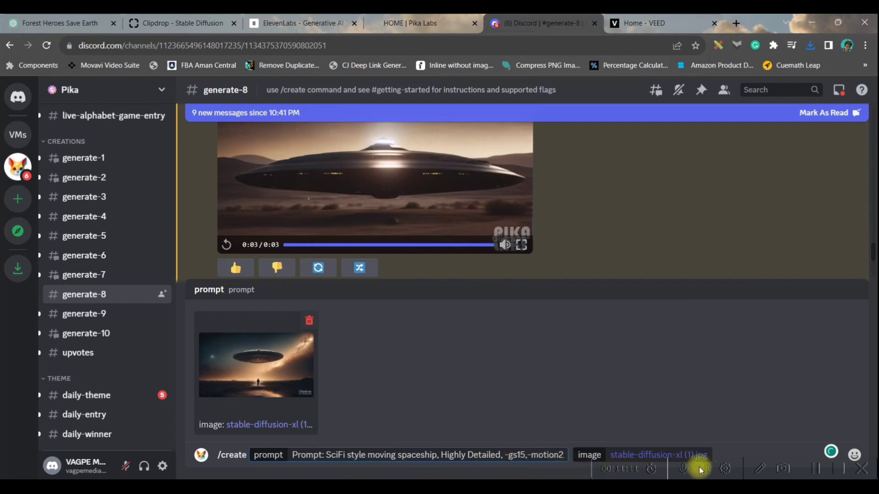
{"action": "key", "text": "Return"}
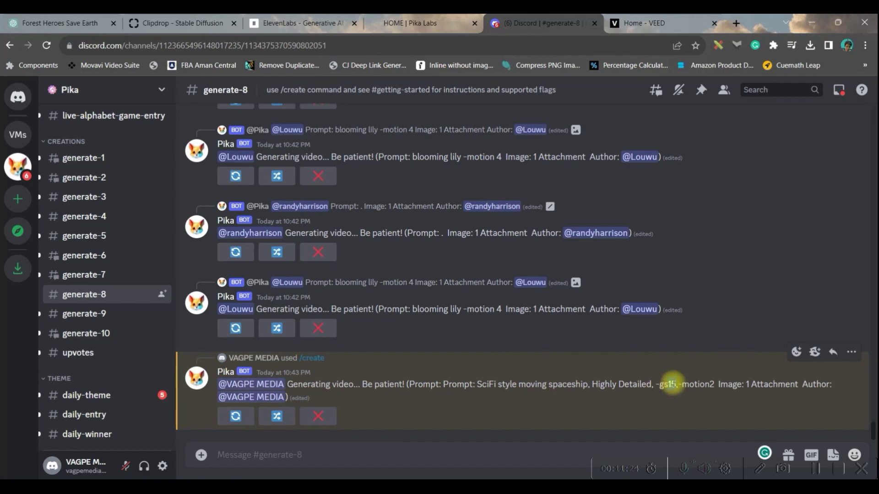
Save the -gs15 spaceship clip from Pika Labs to the computer as an mp4
{"action": "left_click_drag", "start_coordinate": [667, 385], "coordinate": [676, 385]}
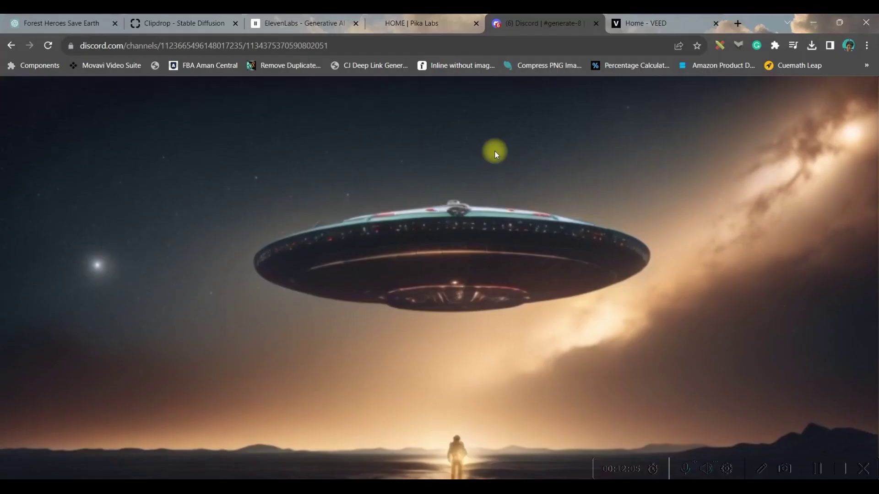
{"action": "key", "text": "Escape"}
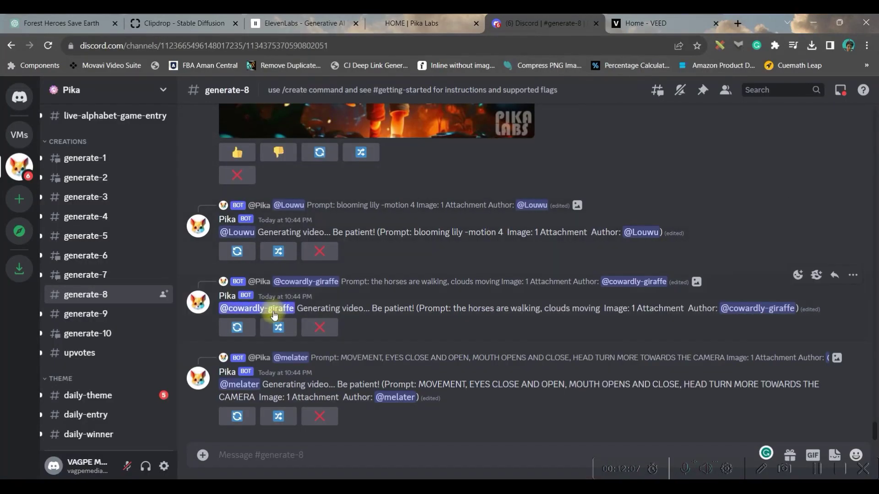
{"action": "scroll", "coordinate": [314, 264], "scroll_direction": "up", "scroll_amount": 8}
{"action": "scroll", "coordinate": [315, 265], "scroll_direction": "up", "scroll_amount": 8}
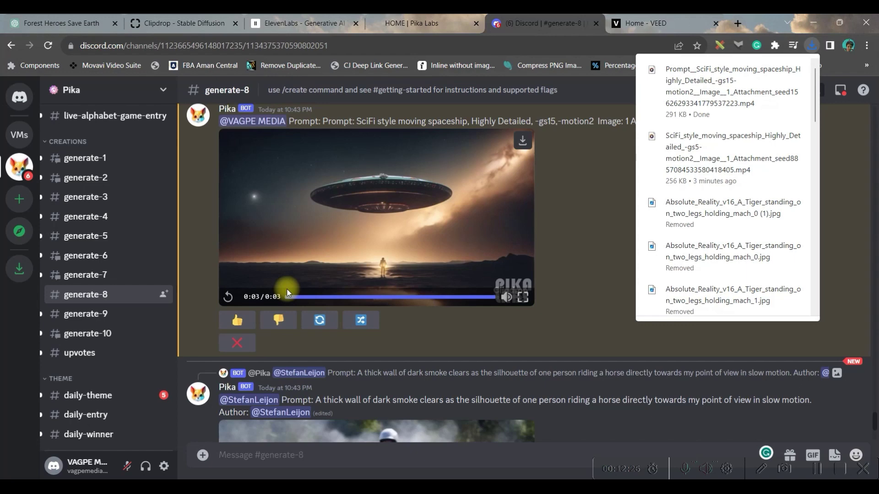
{"action": "left_click", "coordinate": [612, 225]}
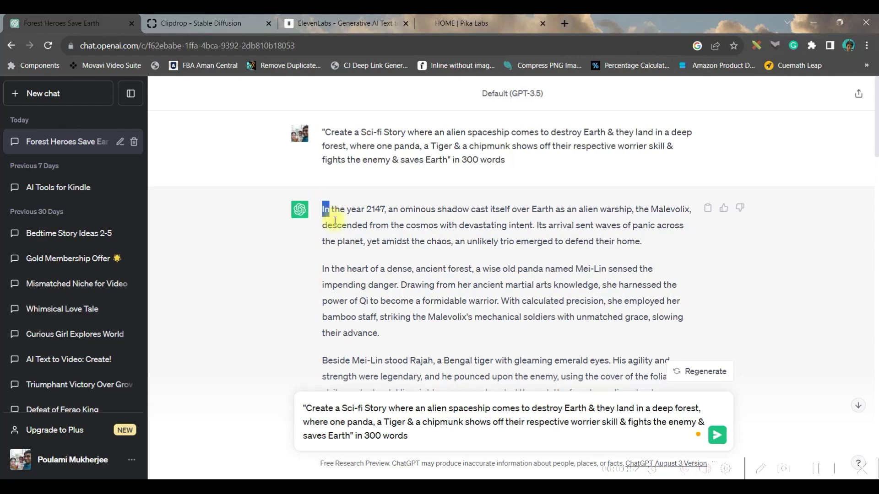
Copy the full panda, tiger and chipmunk story text and switch to ElevenLabs
{"action": "left_click_drag", "start_coordinate": [335, 220], "coordinate": [694, 233]}
{"action": "scroll", "coordinate": [394, 274], "scroll_direction": "down", "scroll_amount": 10}
{"action": "left_click", "coordinate": [322, 24]}
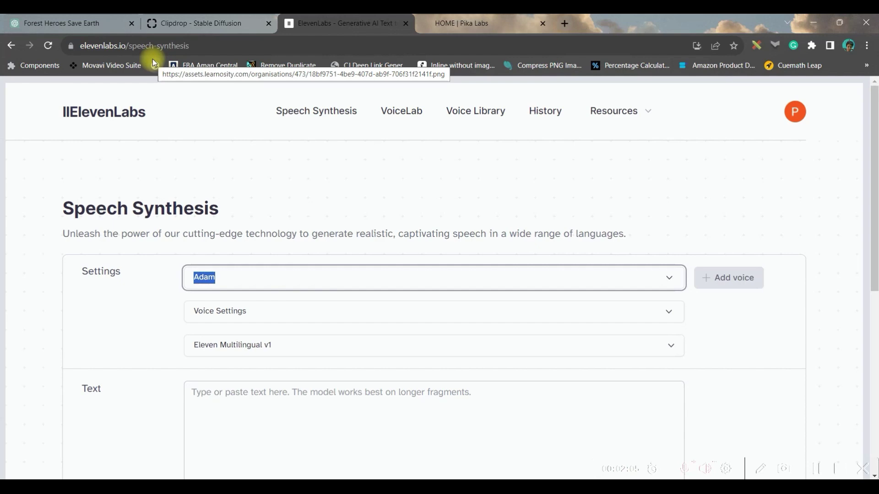
Paste the story into the ElevenLabs text box and choose the Adam voice
{"action": "scroll", "coordinate": [325, 263], "scroll_direction": "down", "scroll_amount": 5}
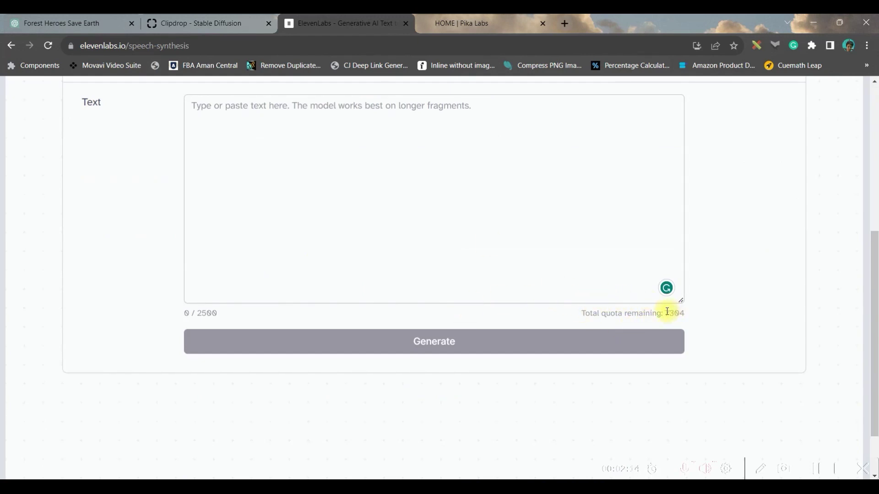
{"action": "scroll", "coordinate": [565, 271], "scroll_direction": "up", "scroll_amount": 4}
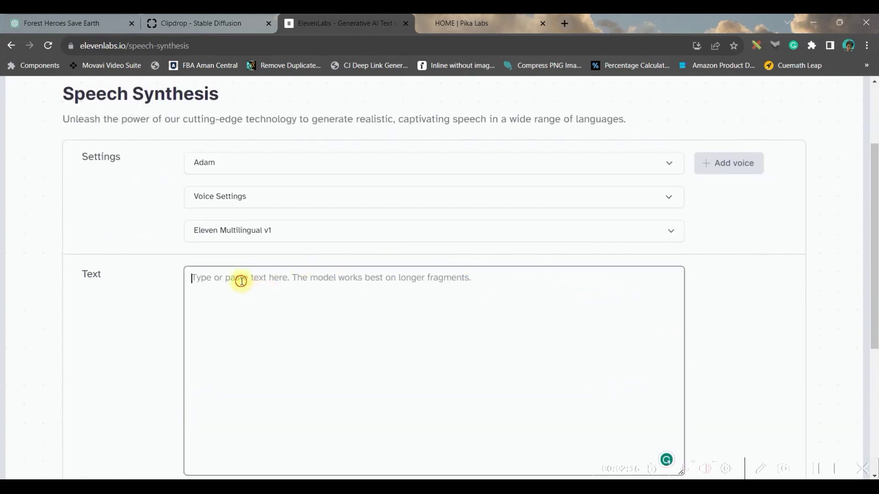
{"action": "key", "text": "ctrl+v"}
{"action": "scroll", "coordinate": [378, 247], "scroll_direction": "up", "scroll_amount": 3}
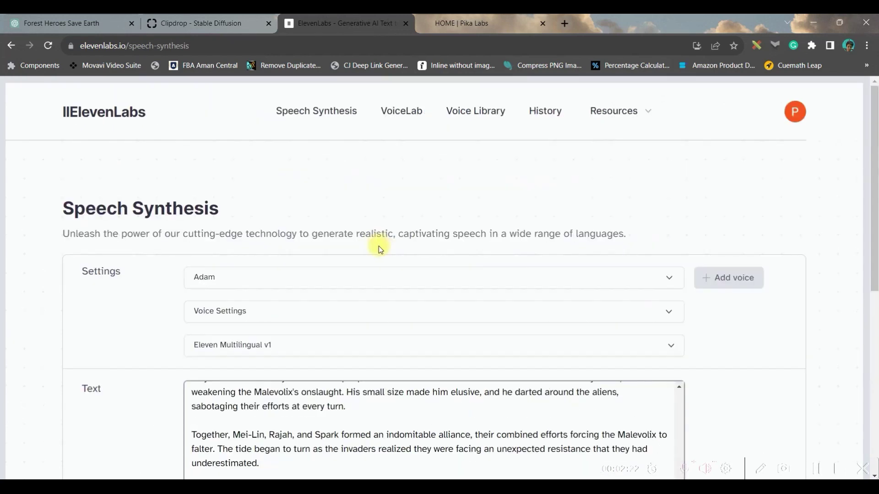
{"action": "left_click", "coordinate": [312, 282]}
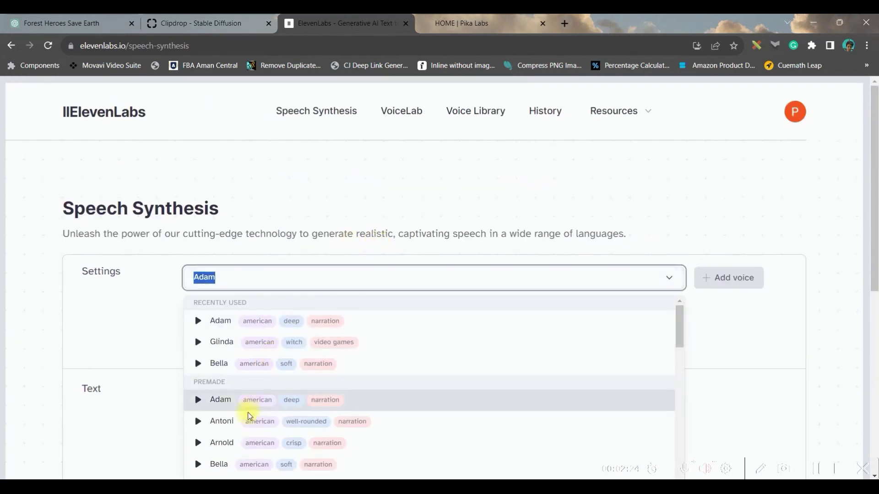
{"action": "scroll", "coordinate": [247, 412], "scroll_direction": "down", "scroll_amount": 3}
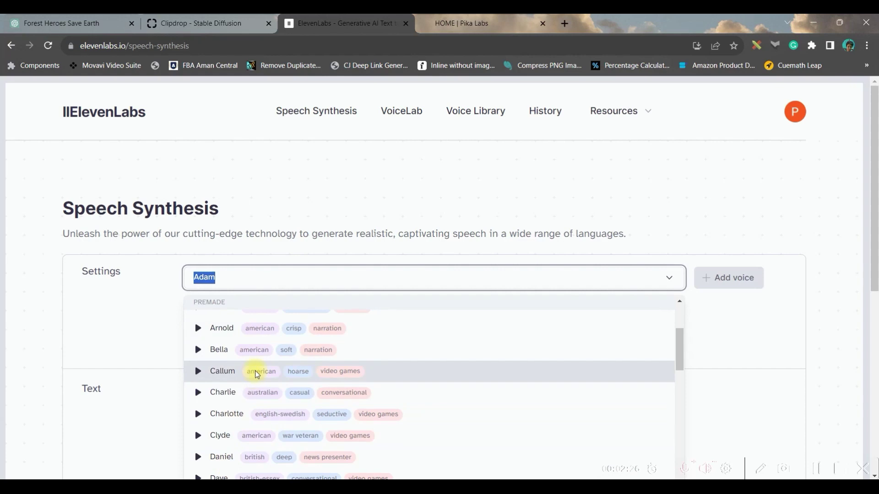
{"action": "scroll", "coordinate": [222, 326], "scroll_direction": "up", "scroll_amount": 3}
{"action": "left_click", "coordinate": [253, 338]}
Generate the narration and download it as an MP3
{"action": "scroll", "coordinate": [418, 362], "scroll_direction": "down", "scroll_amount": 6}
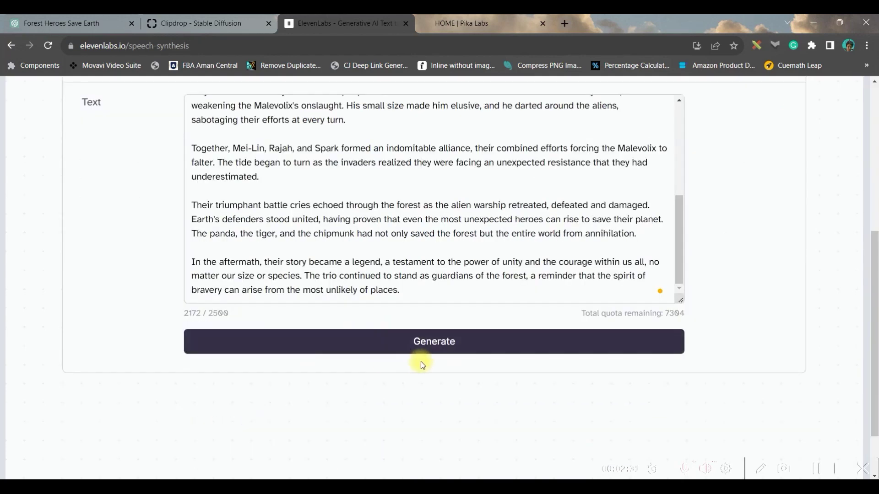
{"action": "left_click", "coordinate": [450, 342]}
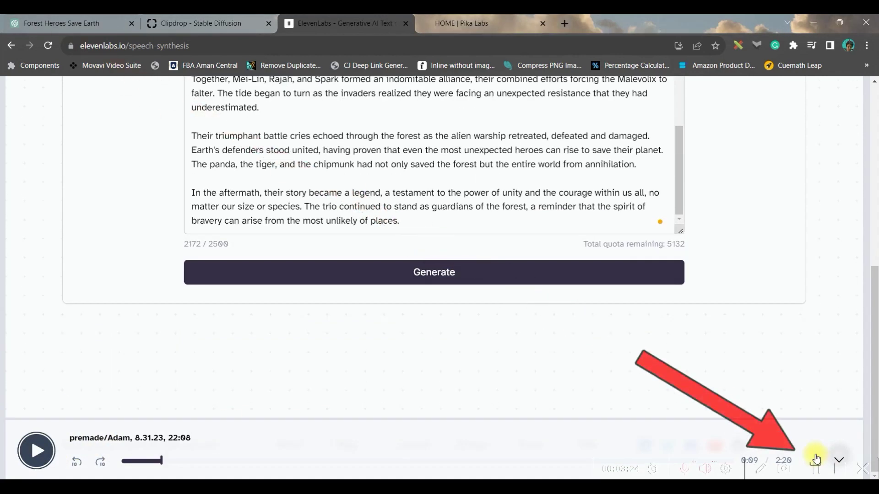
{"action": "left_click", "coordinate": [816, 459]}
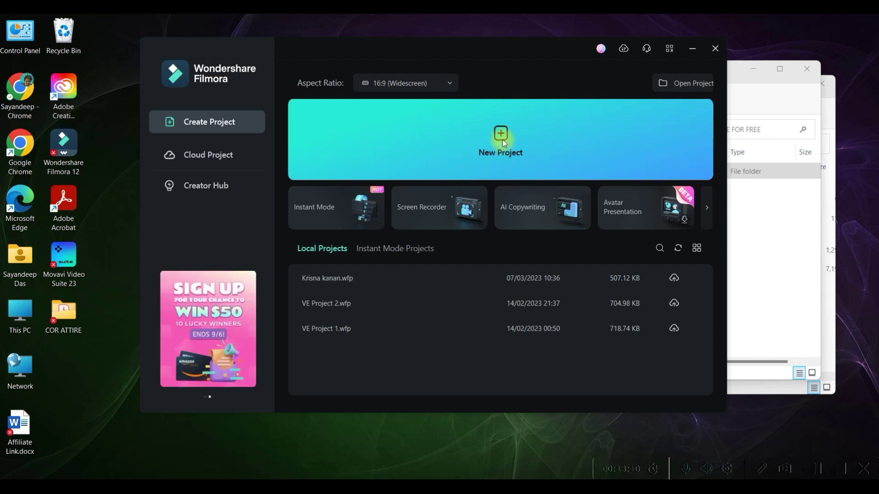
Start a new Filmora project with a 16:9 aspect ratio
{"action": "left_click", "coordinate": [418, 83]}
{"action": "left_click", "coordinate": [416, 113]}
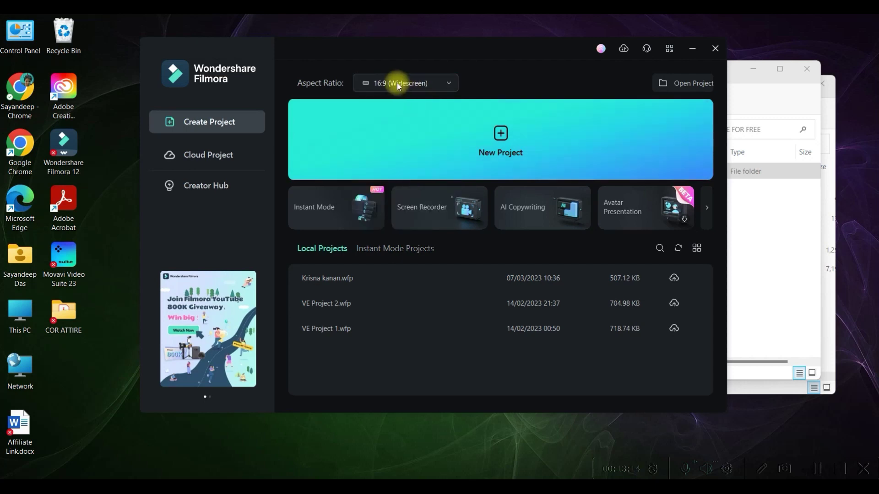
{"action": "left_click", "coordinate": [500, 133]}
Import the clips folder from the Seagate drive and add all clips to the timeline
{"action": "left_click", "coordinate": [121, 80]}
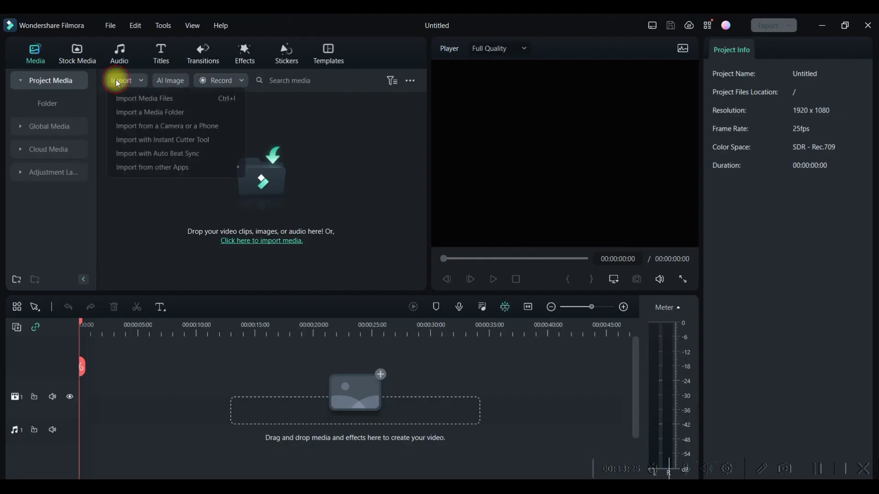
{"action": "left_click", "coordinate": [135, 112]}
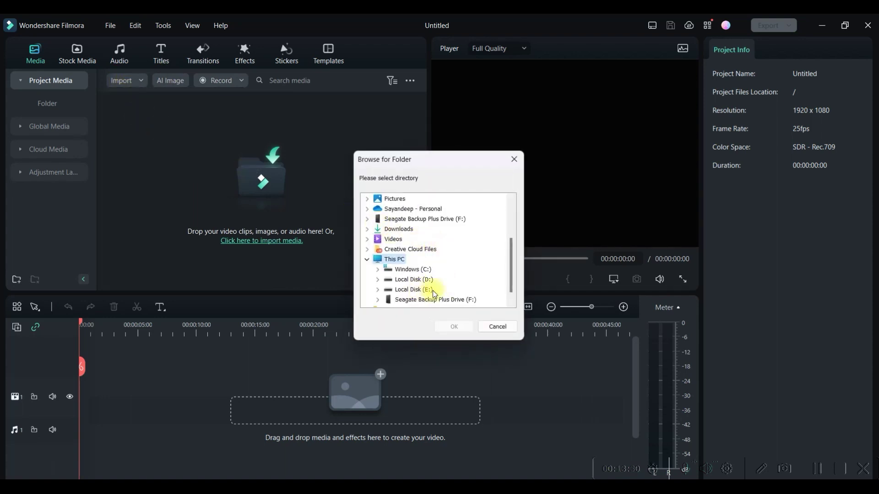
{"action": "scroll", "coordinate": [432, 290], "scroll_direction": "down", "scroll_amount": 1}
{"action": "left_click", "coordinate": [450, 294]}
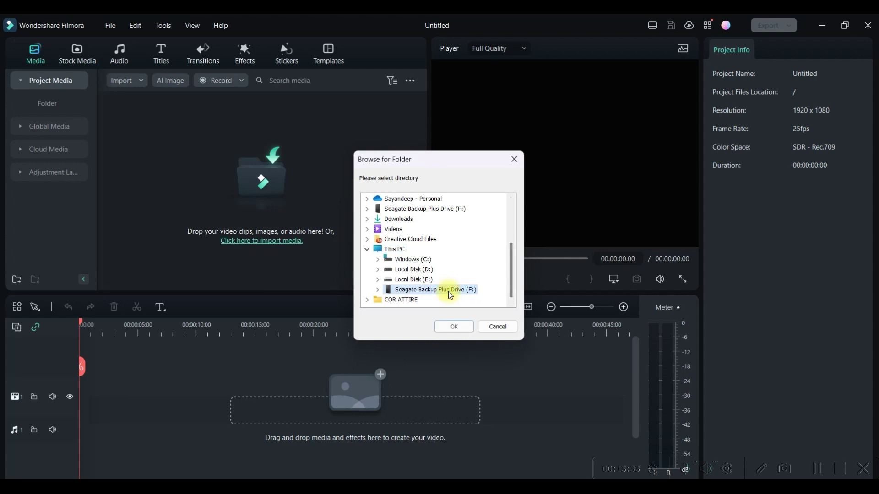
{"action": "double_click", "coordinate": [448, 292]}
{"action": "left_click", "coordinate": [454, 326]}
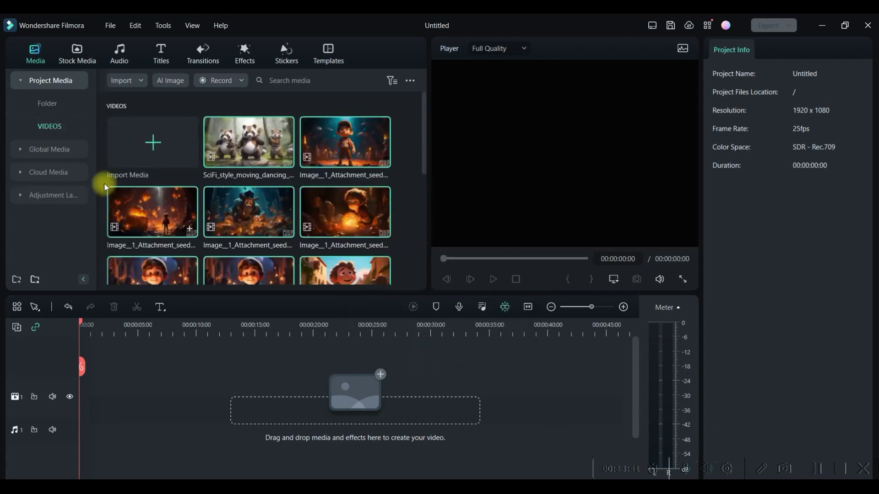
{"action": "scroll", "coordinate": [317, 178], "scroll_direction": "down", "scroll_amount": 3}
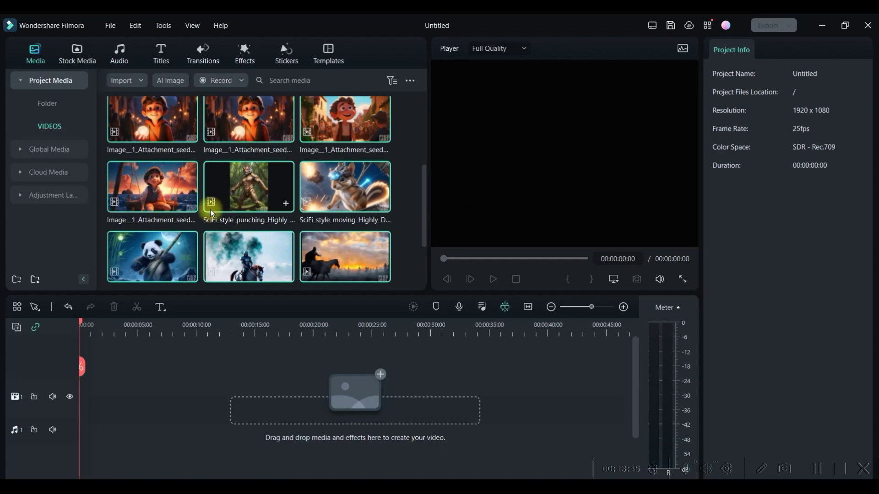
{"action": "scroll", "coordinate": [237, 237], "scroll_direction": "down", "scroll_amount": 2}
{"action": "left_click_drag", "start_coordinate": [237, 239], "coordinate": [84, 391]}
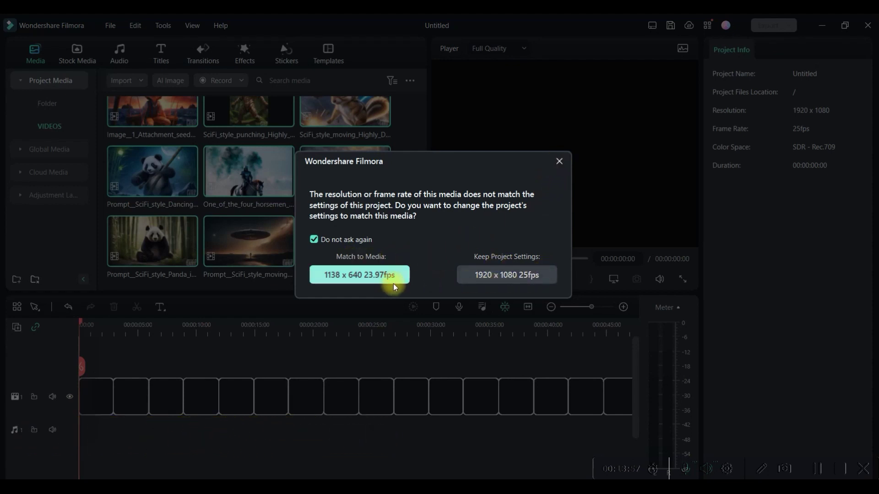
{"action": "left_click", "coordinate": [558, 158]}
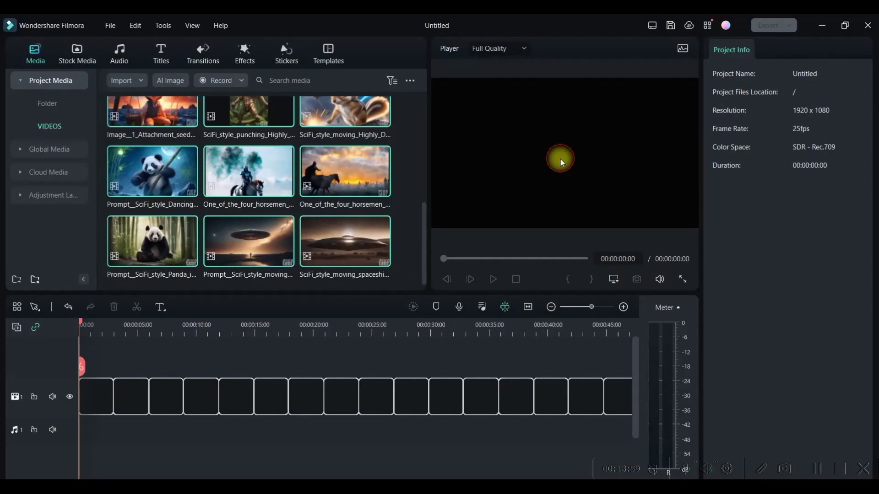
Delete the eight image clips and slow the first UFO clip to 0.42x
{"action": "key", "text": "Delete"}
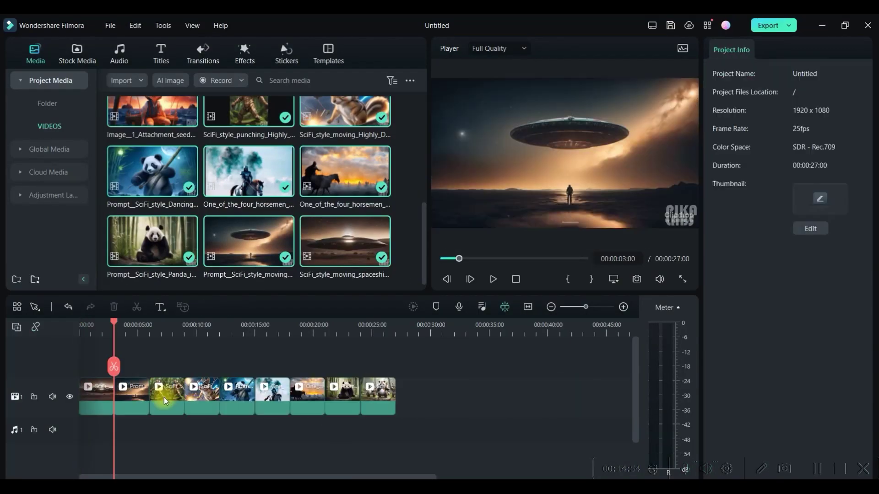
{"action": "left_click", "coordinate": [97, 391]}
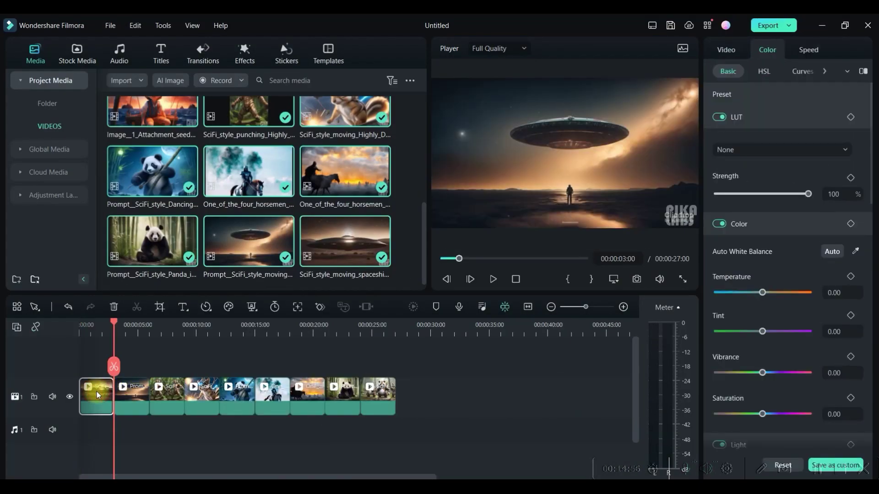
{"action": "right_click", "coordinate": [97, 391]}
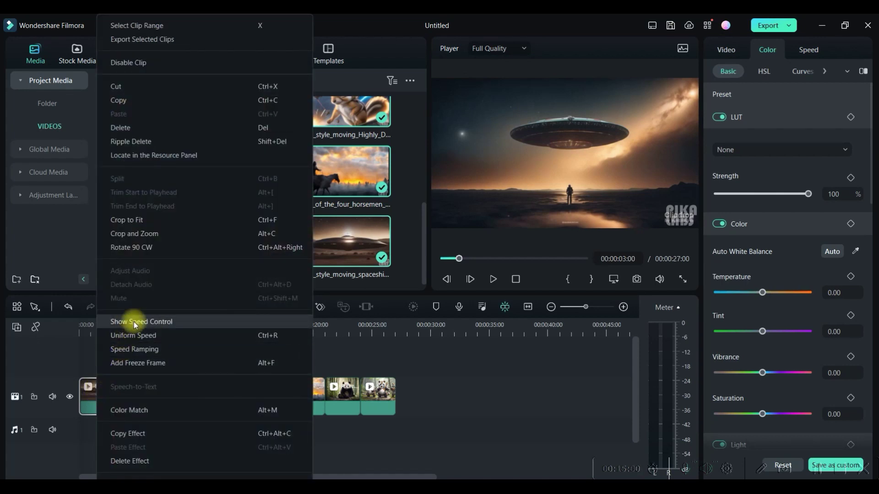
{"action": "left_click", "coordinate": [127, 351]}
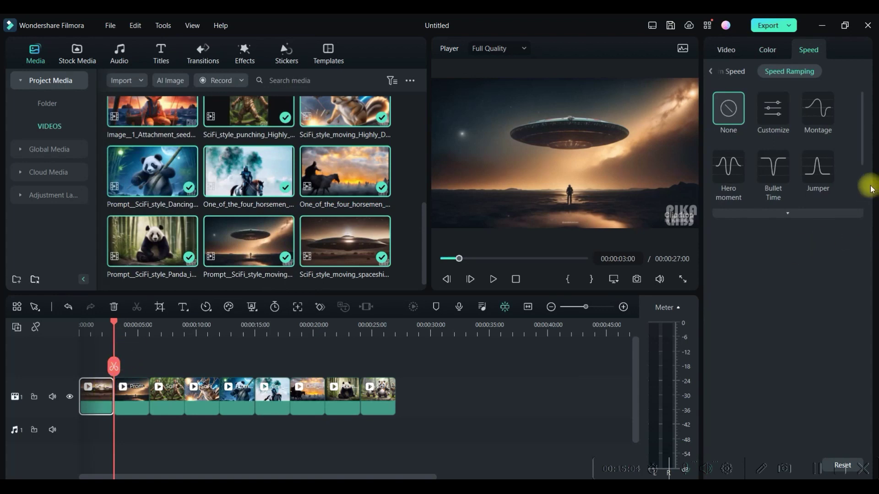
{"action": "left_click", "coordinate": [737, 72]}
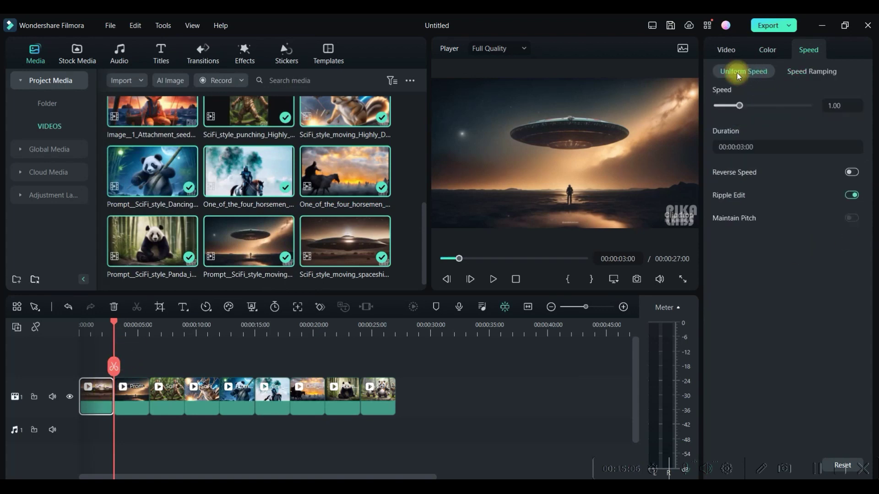
{"action": "left_click_drag", "start_coordinate": [741, 108], "coordinate": [731, 107]}
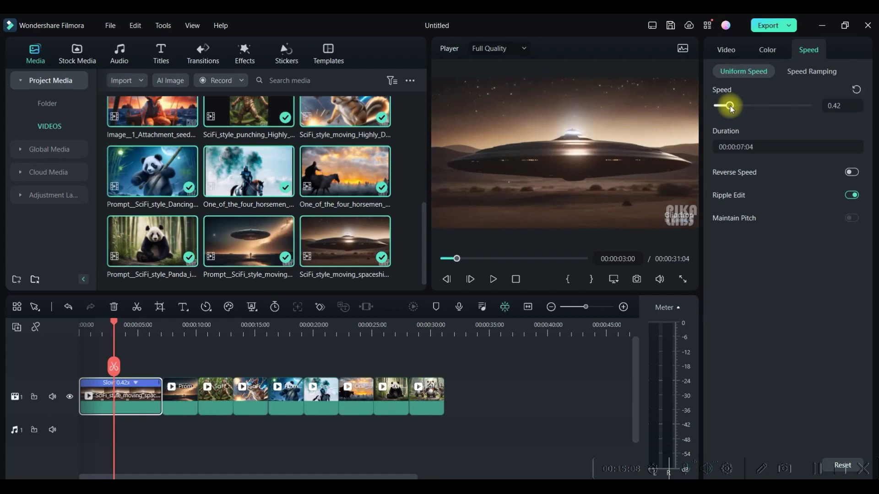
Slow the next clips to about 0.5x, 0.42x, 0.37x and 0.74x
{"action": "left_click", "coordinate": [179, 402]}
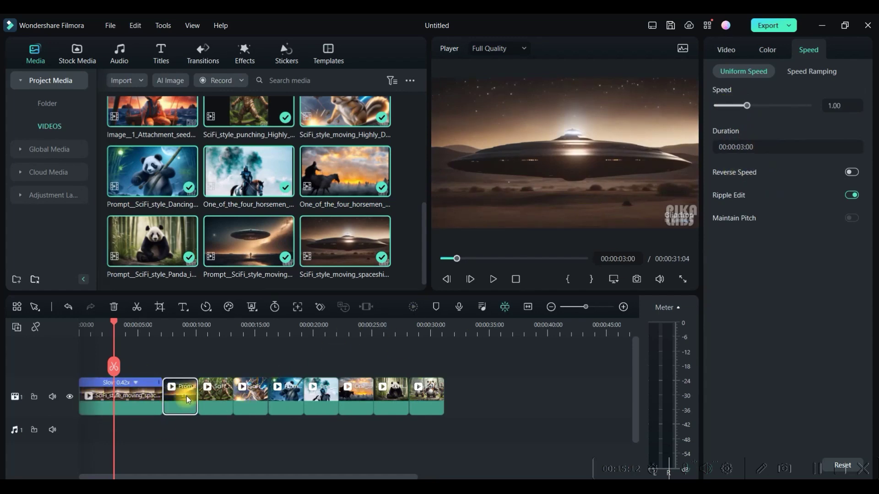
{"action": "left_click_drag", "start_coordinate": [754, 103], "coordinate": [732, 108]}
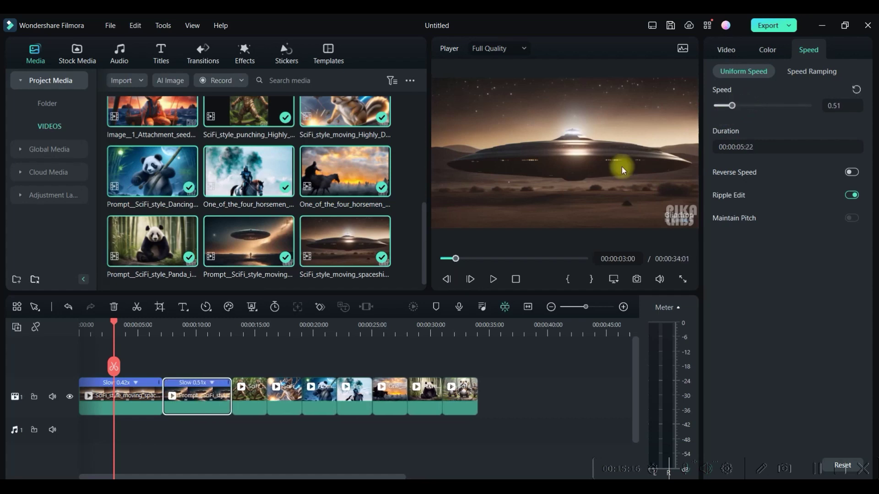
{"action": "left_click", "coordinate": [257, 395]}
{"action": "left_click_drag", "start_coordinate": [747, 106], "coordinate": [733, 112]}
{"action": "left_click", "coordinate": [341, 395]}
{"action": "left_click", "coordinate": [405, 398]}
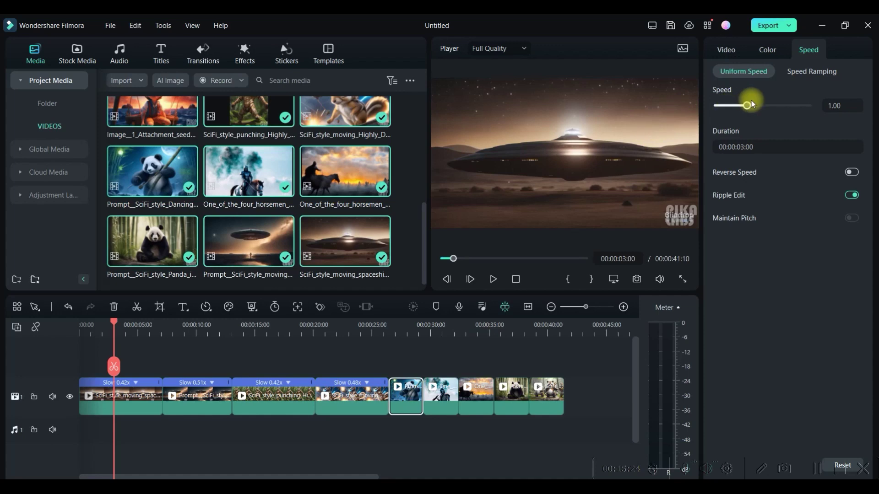
{"action": "left_click_drag", "start_coordinate": [747, 106], "coordinate": [725, 105]}
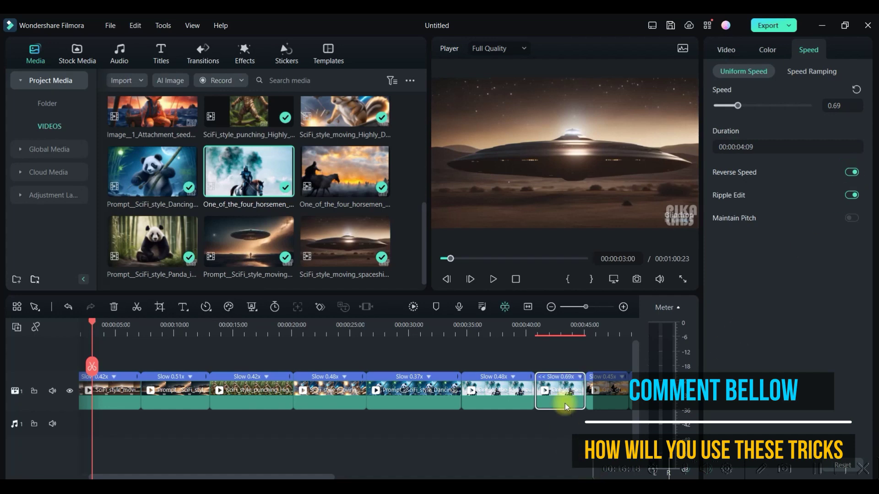
{"action": "left_click_drag", "start_coordinate": [738, 105], "coordinate": [730, 109]}
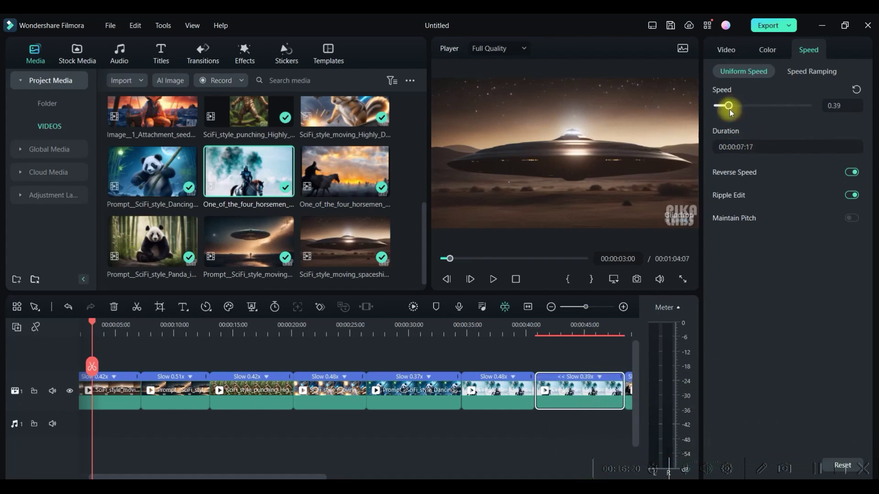
Preview the timeline from about 34 seconds until 00:00:50:12
{"action": "left_click", "coordinate": [518, 389]}
{"action": "left_click_drag", "start_coordinate": [90, 325], "coordinate": [461, 364]}
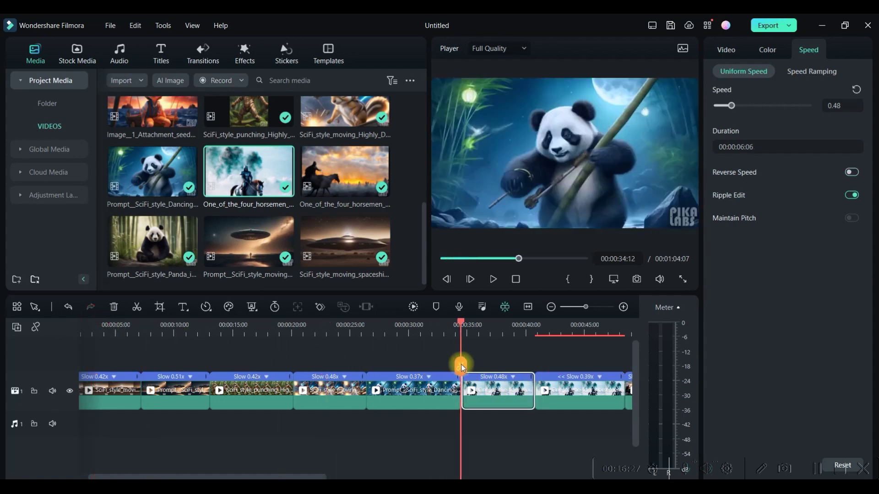
{"action": "left_click", "coordinate": [491, 279]}
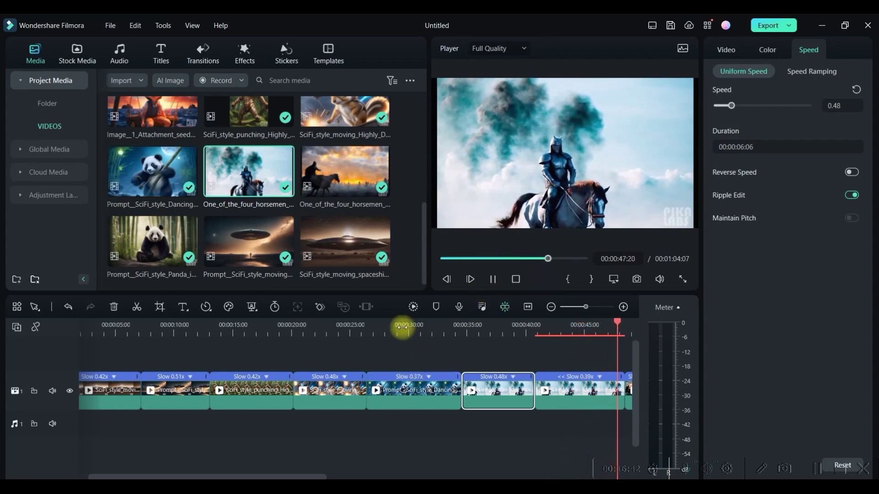
{"action": "left_click", "coordinate": [494, 280]}
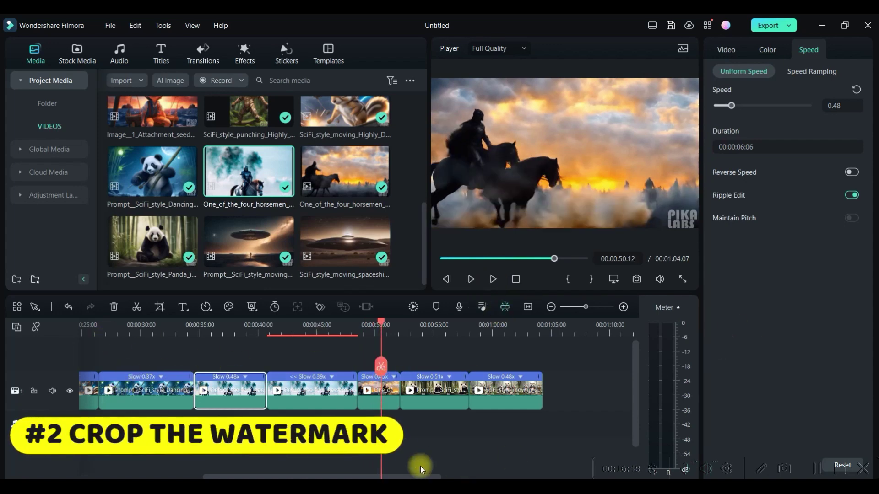
Crop the first UFO clip to 1024 x 487, cutting off the watermark
{"action": "left_click_drag", "start_coordinate": [393, 477], "coordinate": [110, 476]}
{"action": "left_click", "coordinate": [110, 398]}
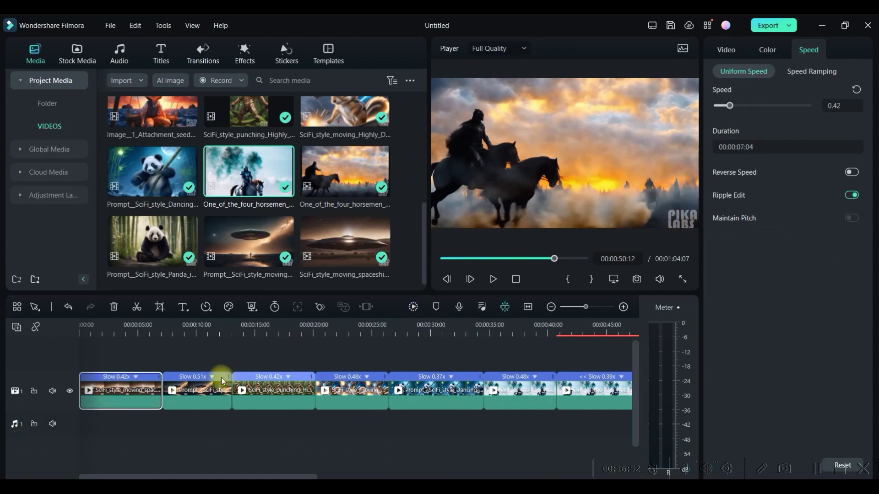
{"action": "left_click", "coordinate": [160, 306]}
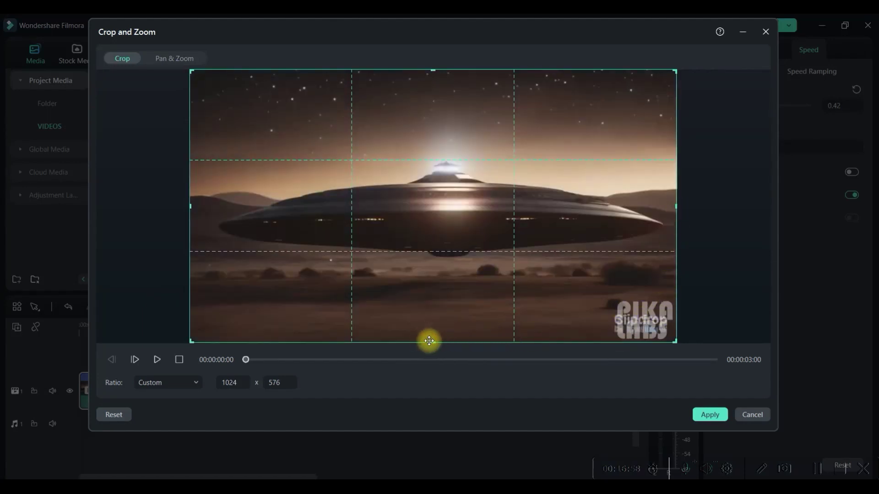
{"action": "left_click_drag", "start_coordinate": [432, 343], "coordinate": [443, 301]}
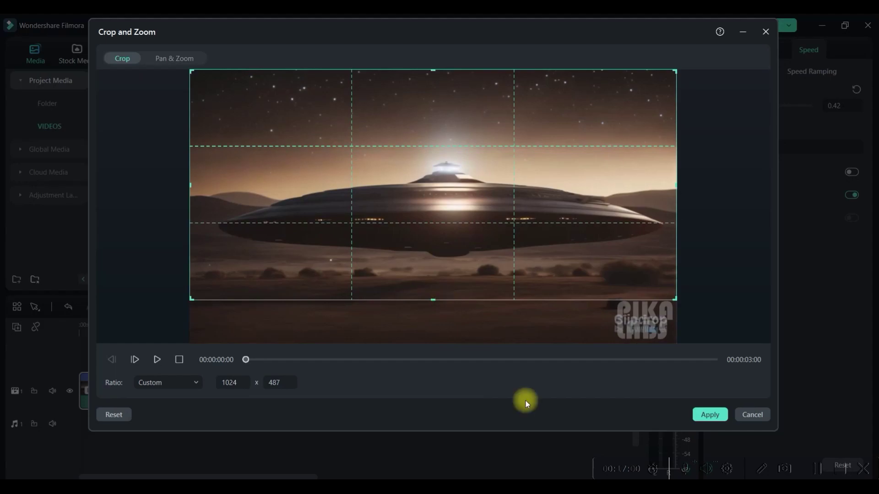
{"action": "left_click", "coordinate": [715, 415]}
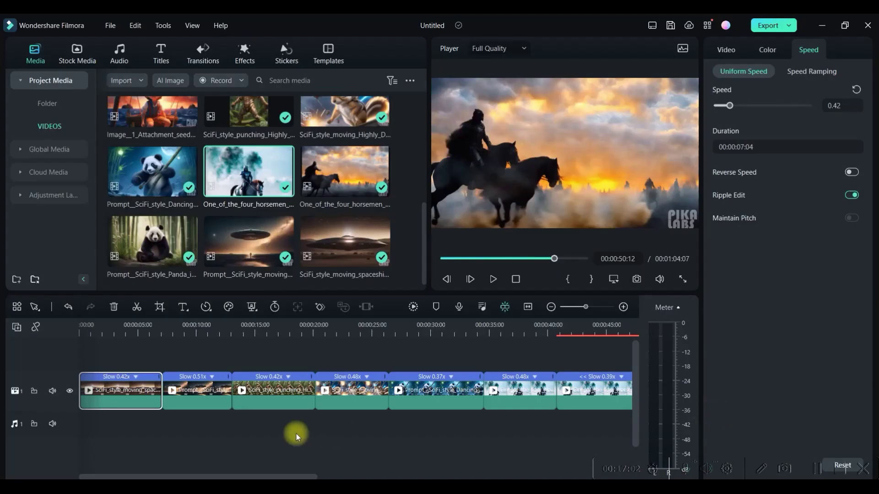
Play back the cropped UFO clip to check the result
{"action": "left_click", "coordinate": [115, 391]}
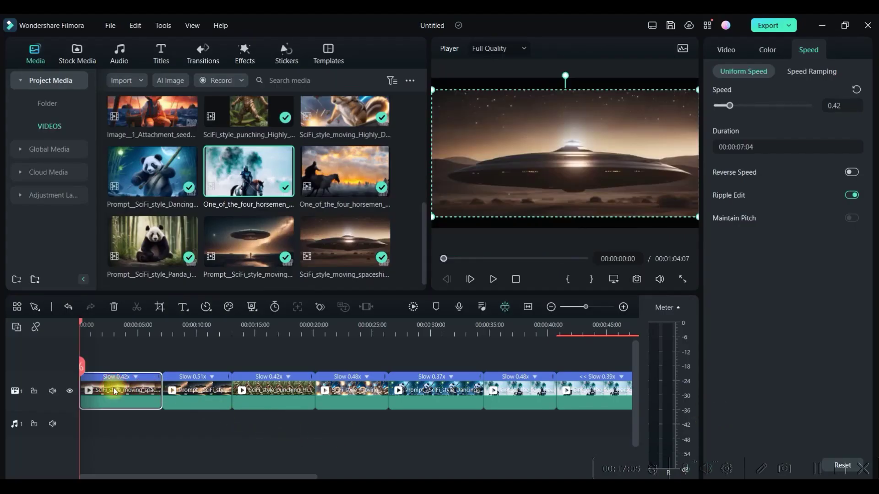
{"action": "left_click", "coordinate": [493, 279]}
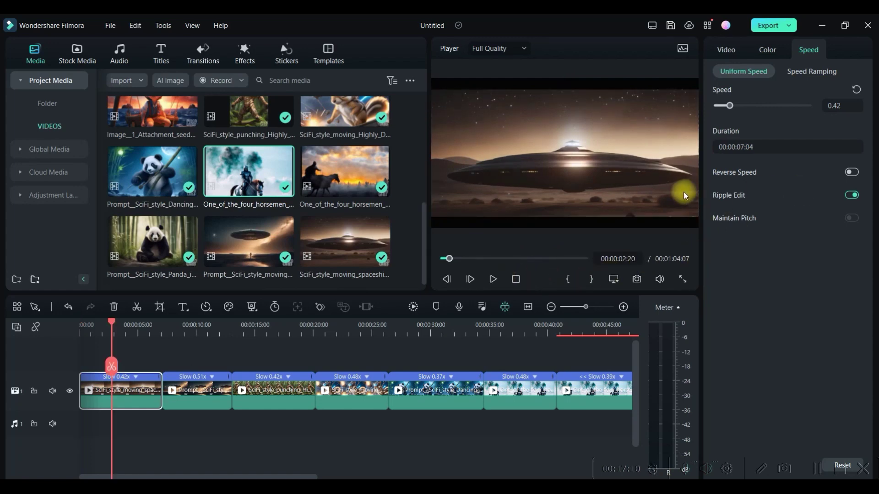
{"action": "left_click", "coordinate": [211, 389]}
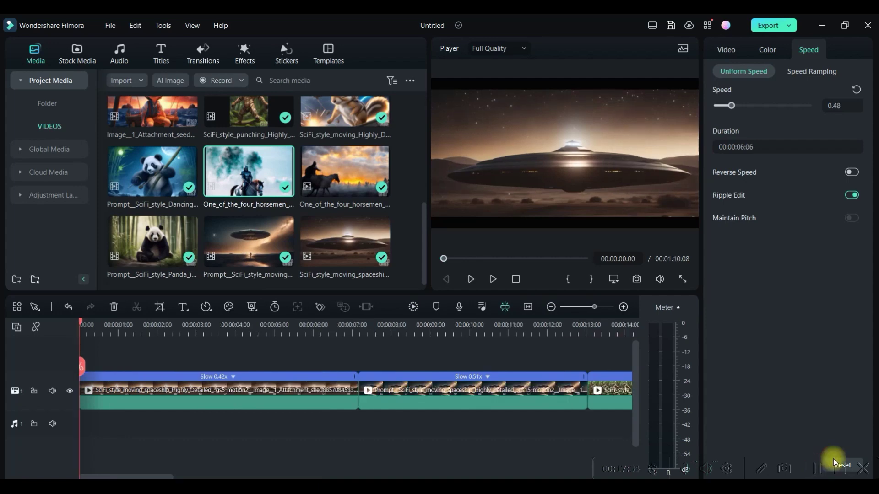
Show only free transitions and place Fuchsia Pack Transition 2 between the first two clips
{"action": "left_click", "coordinate": [202, 53]}
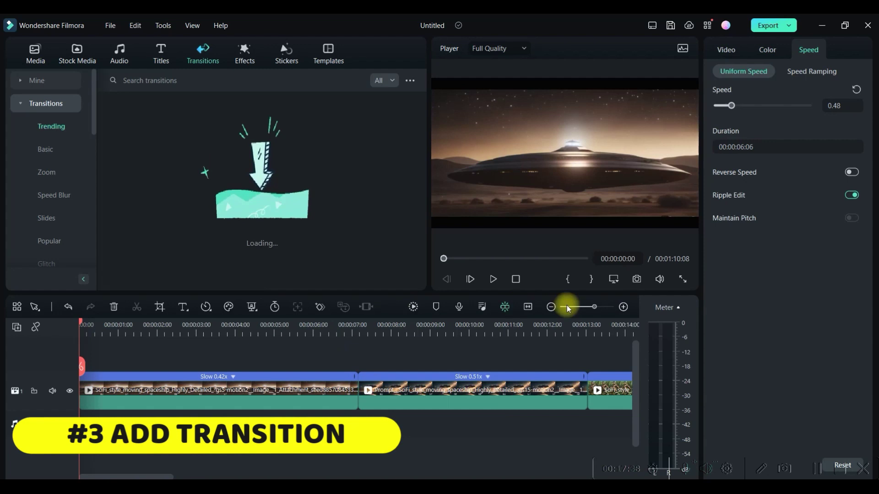
{"action": "left_click_drag", "start_coordinate": [593, 308], "coordinate": [586, 309]}
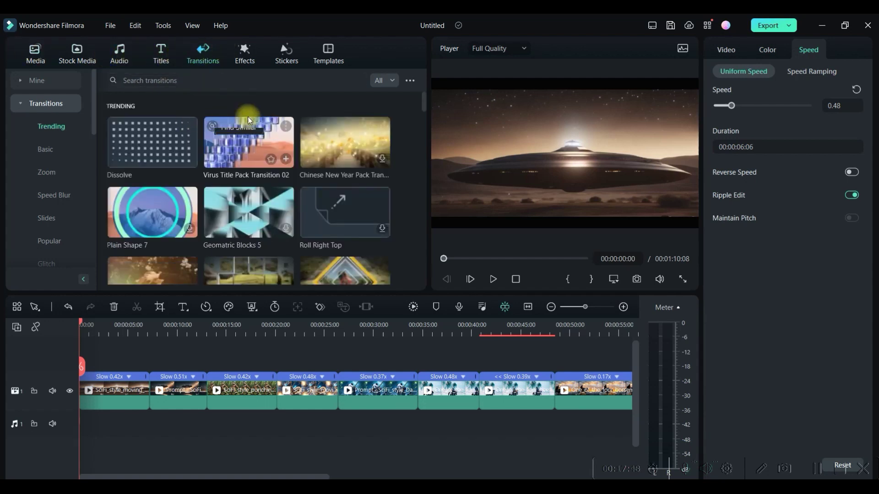
{"action": "left_click", "coordinate": [395, 80]}
{"action": "left_click", "coordinate": [404, 114]}
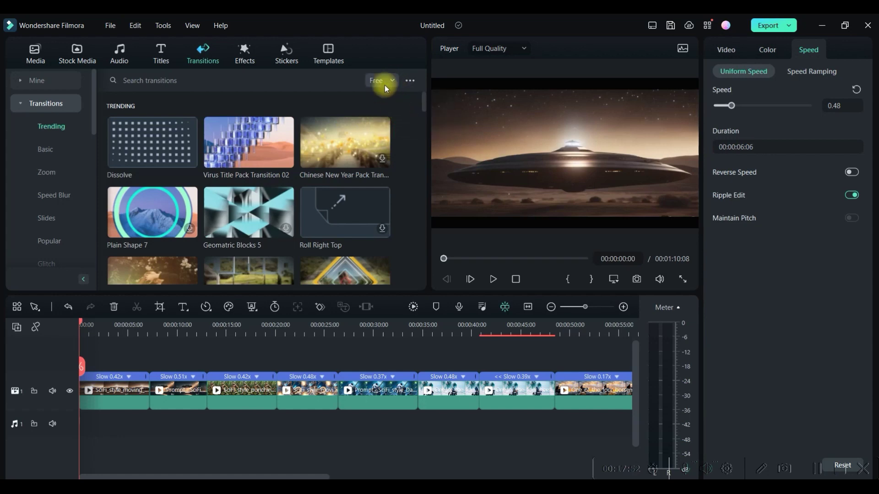
{"action": "scroll", "coordinate": [372, 183], "scroll_direction": "down", "scroll_amount": 5}
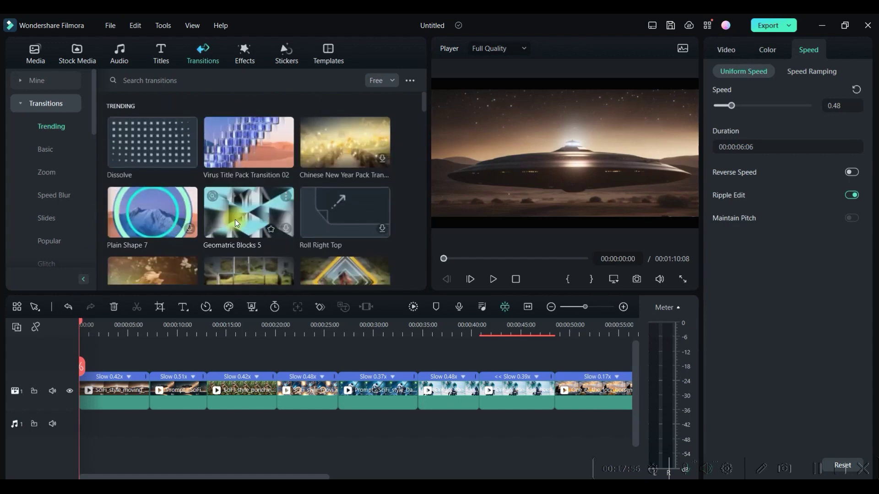
{"action": "scroll", "coordinate": [234, 224], "scroll_direction": "down", "scroll_amount": 3}
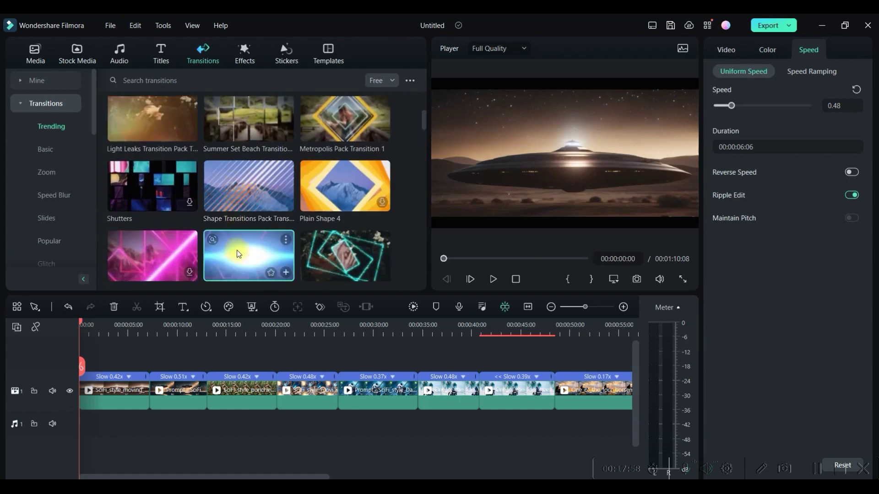
{"action": "left_click_drag", "start_coordinate": [238, 254], "coordinate": [153, 401]}
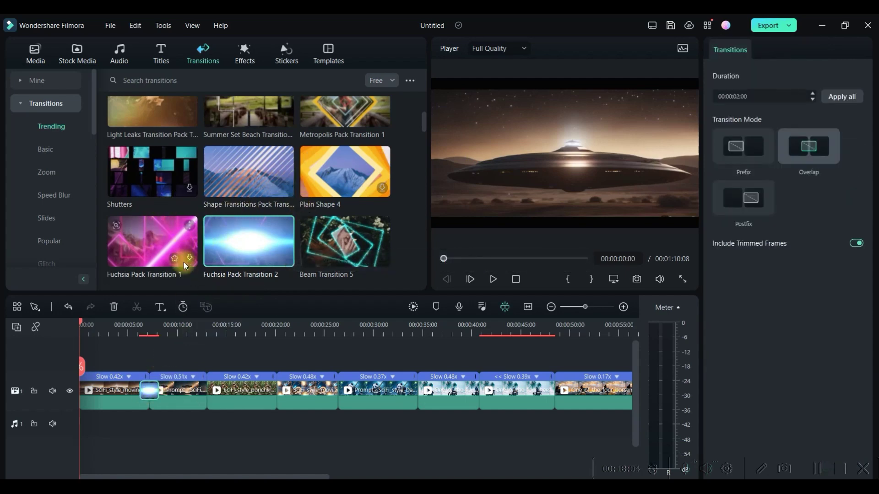
Add Fuchsia Pack Transitions 1 and 4 and another transition at the following cuts
{"action": "scroll", "coordinate": [191, 260], "scroll_direction": "down", "scroll_amount": 2}
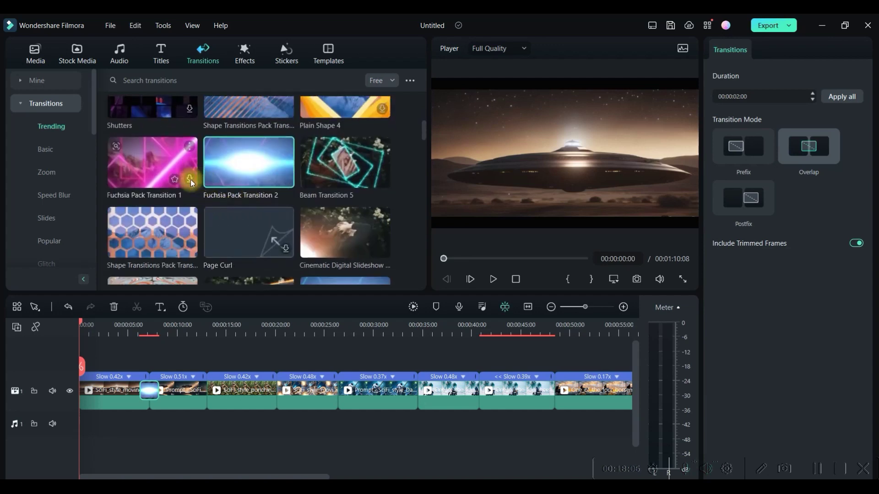
{"action": "left_click", "coordinate": [174, 180]}
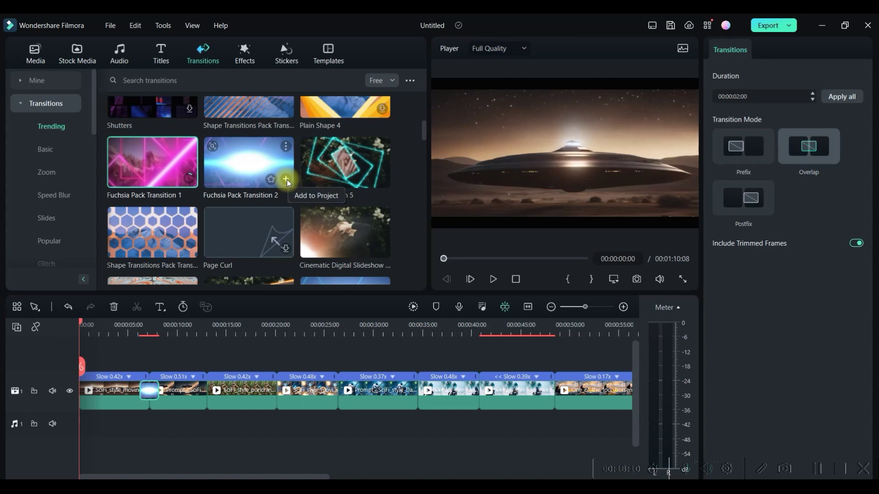
{"action": "left_click", "coordinate": [286, 180]}
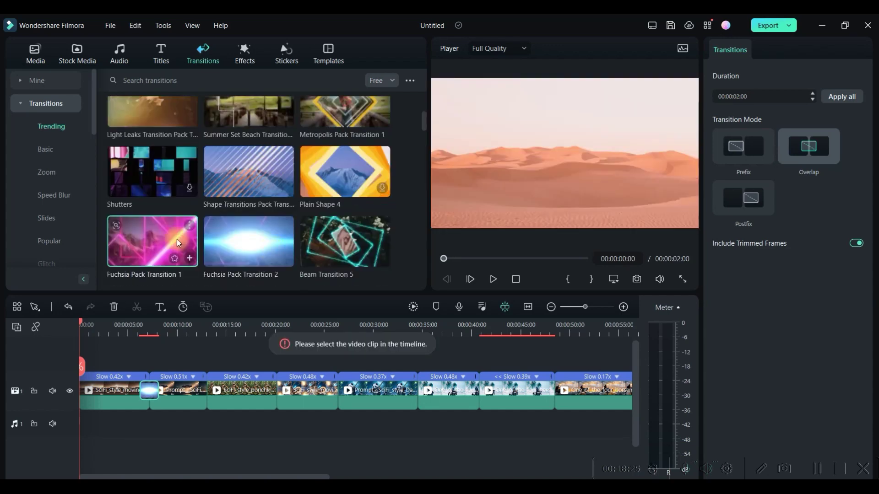
{"action": "left_click_drag", "start_coordinate": [144, 234], "coordinate": [202, 390]}
{"action": "scroll", "coordinate": [331, 231], "scroll_direction": "down", "scroll_amount": 3}
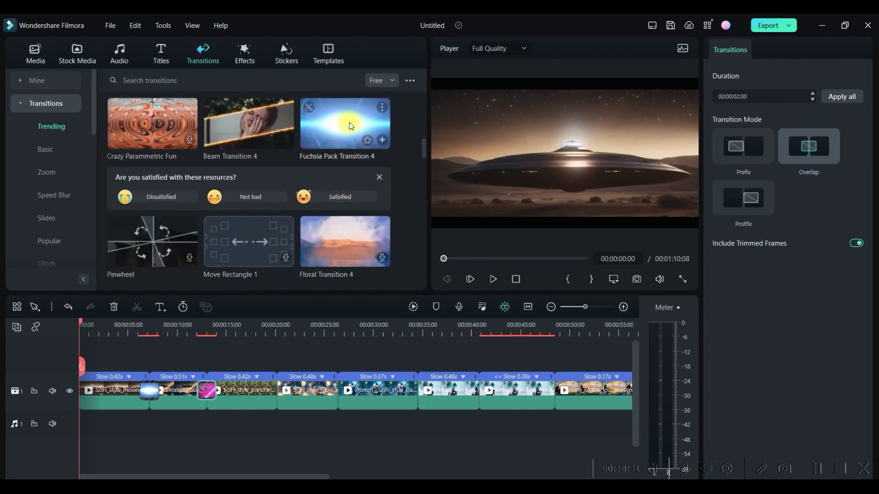
{"action": "left_click_drag", "start_coordinate": [350, 122], "coordinate": [273, 401]}
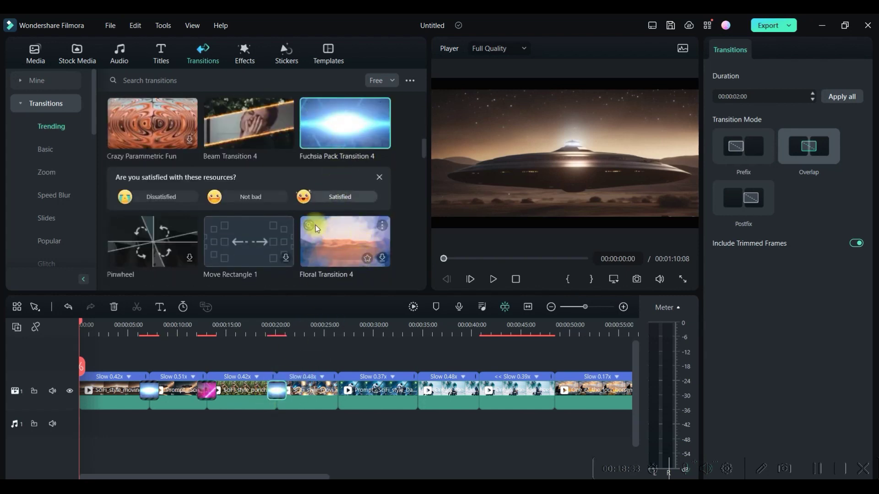
{"action": "scroll", "coordinate": [314, 220], "scroll_direction": "down", "scroll_amount": 3}
{"action": "left_click_drag", "start_coordinate": [343, 147], "coordinate": [338, 393]}
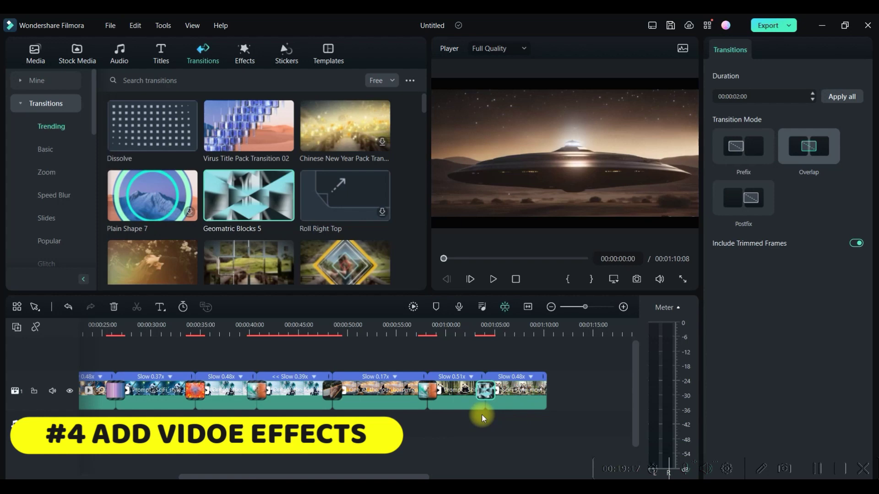
Add a Beam Flow 6 effect above the clips, extended to 00:00:07:04
{"action": "left_click_drag", "start_coordinate": [372, 476], "coordinate": [273, 476]}
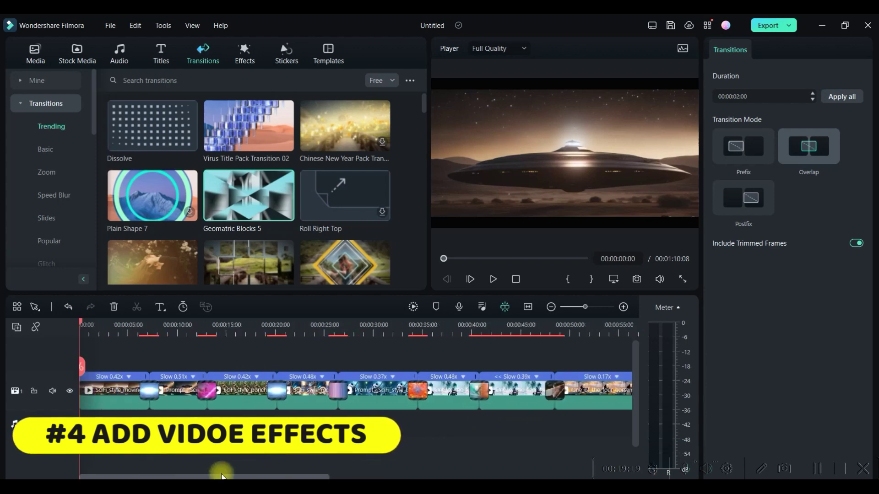
{"action": "left_click", "coordinate": [180, 392]}
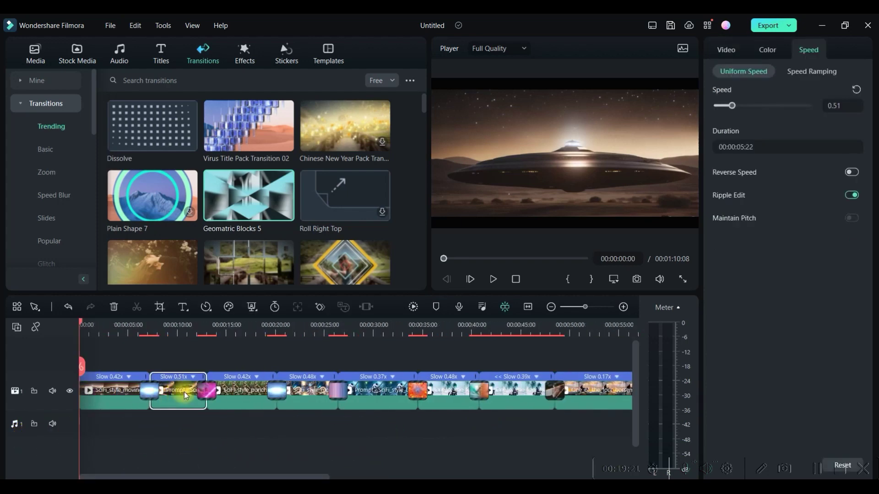
{"action": "left_click", "coordinate": [247, 55]}
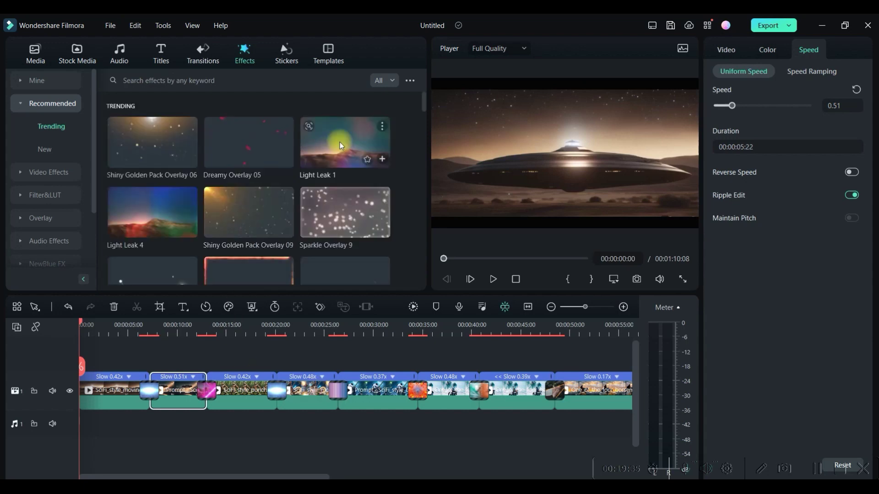
{"action": "scroll", "coordinate": [231, 259], "scroll_direction": "down", "scroll_amount": 2}
{"action": "scroll", "coordinate": [231, 260], "scroll_direction": "down", "scroll_amount": 1}
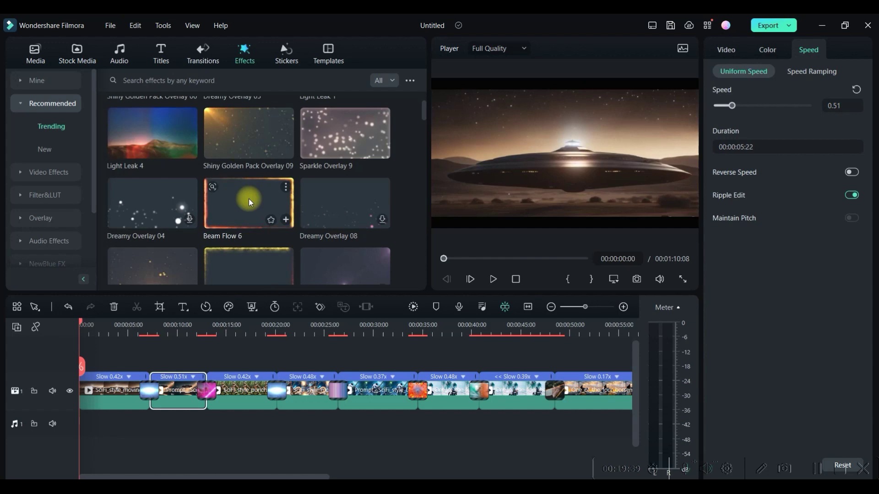
{"action": "scroll", "coordinate": [248, 198], "scroll_direction": "down", "scroll_amount": 3}
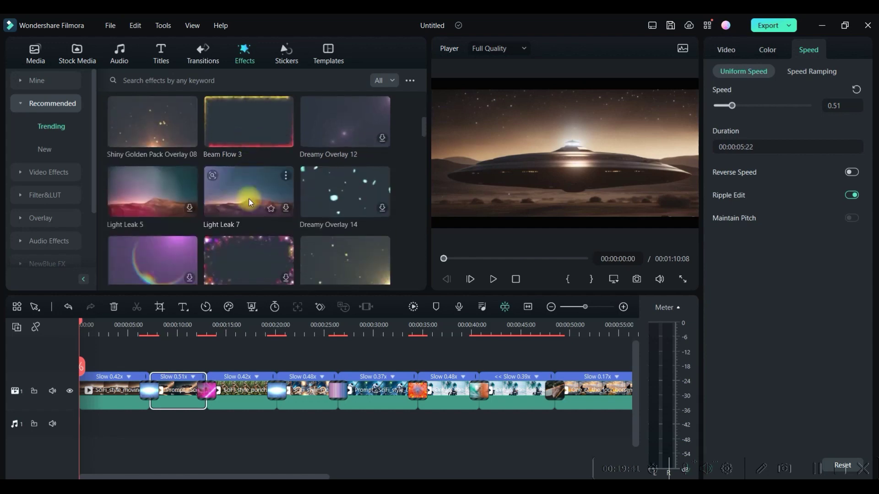
{"action": "scroll", "coordinate": [265, 196], "scroll_direction": "up", "scroll_amount": 3}
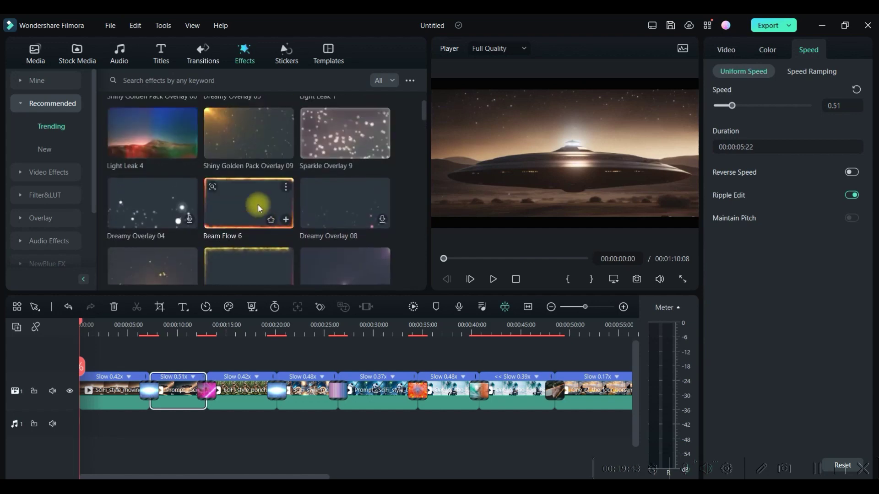
{"action": "left_click_drag", "start_coordinate": [254, 199], "coordinate": [87, 367]}
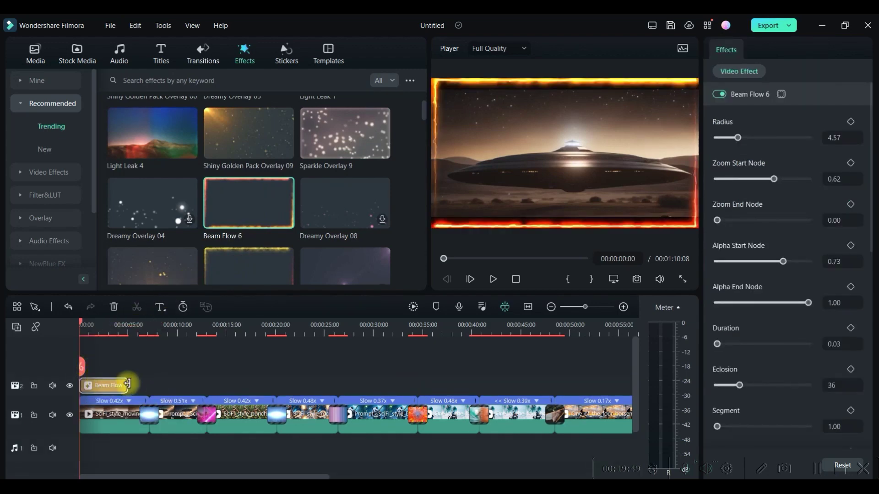
{"action": "left_click_drag", "start_coordinate": [128, 385], "coordinate": [148, 385]}
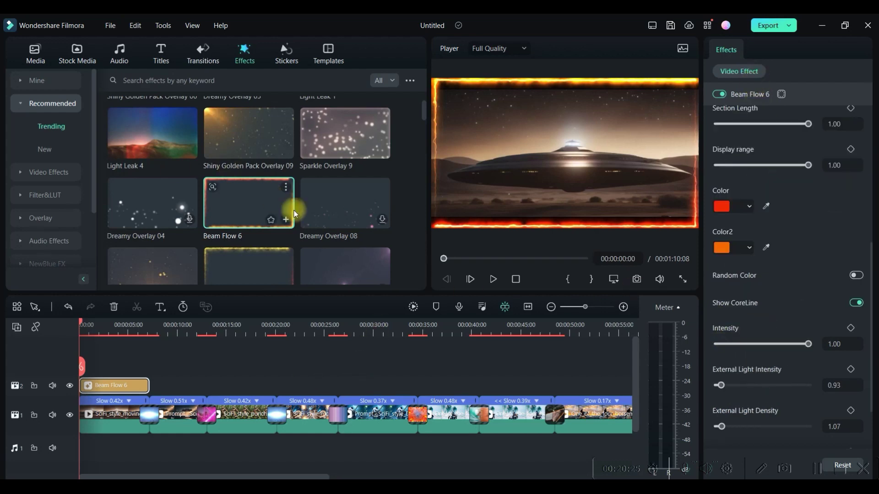
Add two more Beam Flow 6 effects and Shiny Golden Pack Overlay 09, previewing the border
{"action": "left_click_drag", "start_coordinate": [294, 213], "coordinate": [206, 386]}
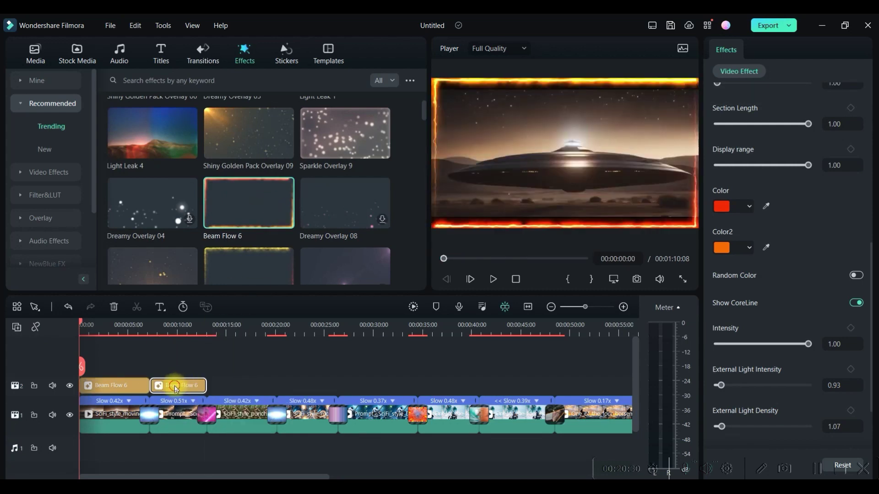
{"action": "left_click", "coordinate": [165, 339]}
{"action": "left_click", "coordinate": [494, 279]}
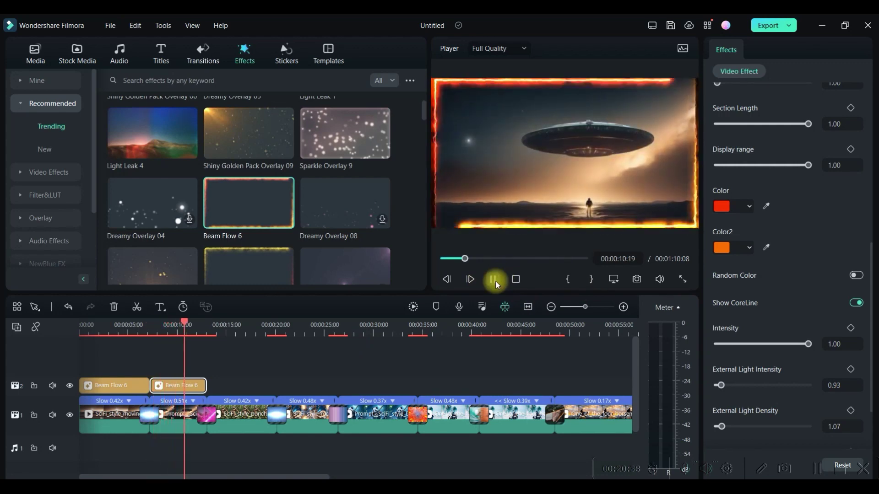
{"action": "left_click", "coordinate": [493, 279]}
{"action": "left_click_drag", "start_coordinate": [255, 200], "coordinate": [283, 385]}
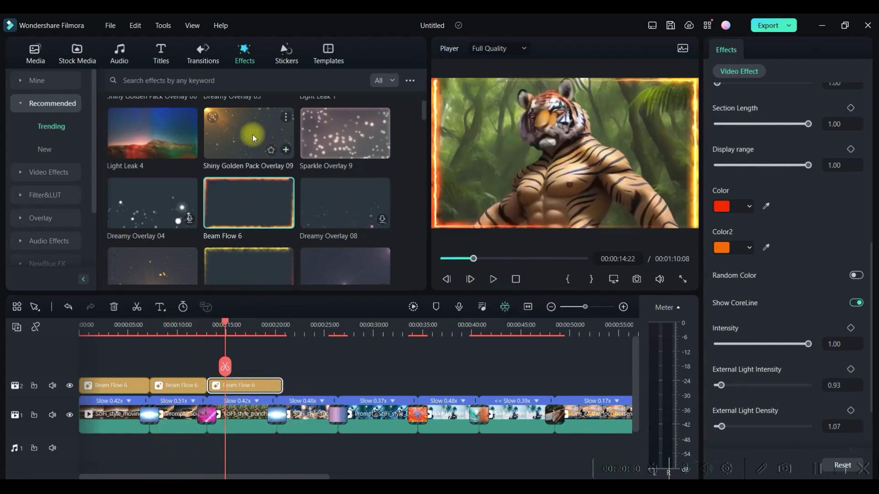
{"action": "left_click_drag", "start_coordinate": [251, 134], "coordinate": [297, 389]}
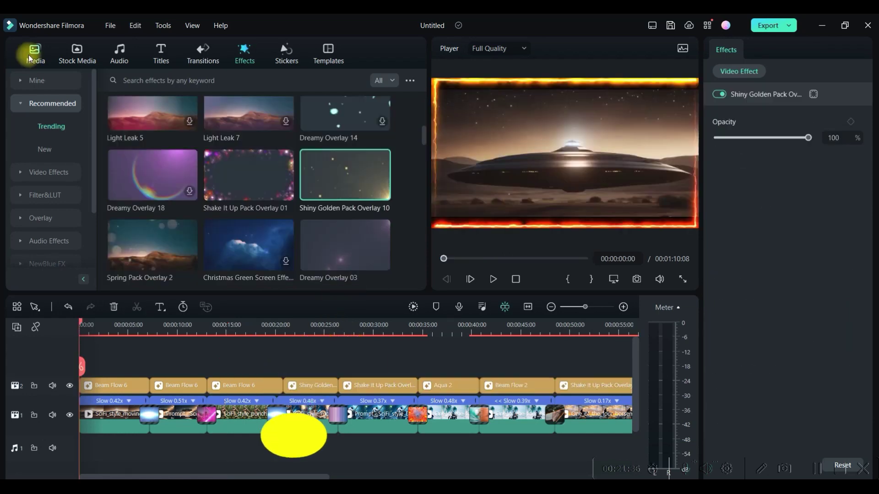
{"action": "left_click", "coordinate": [28, 58]}
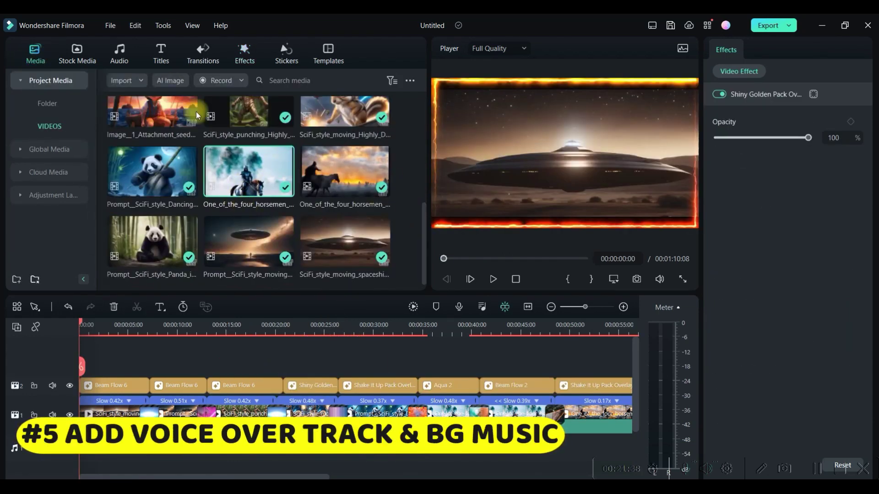
Import the ElevenLabs voiceover from the ASSETS folder and place it on audio track 1
{"action": "scroll", "coordinate": [122, 108], "scroll_direction": "up", "scroll_amount": 10}
{"action": "left_click", "coordinate": [139, 85]}
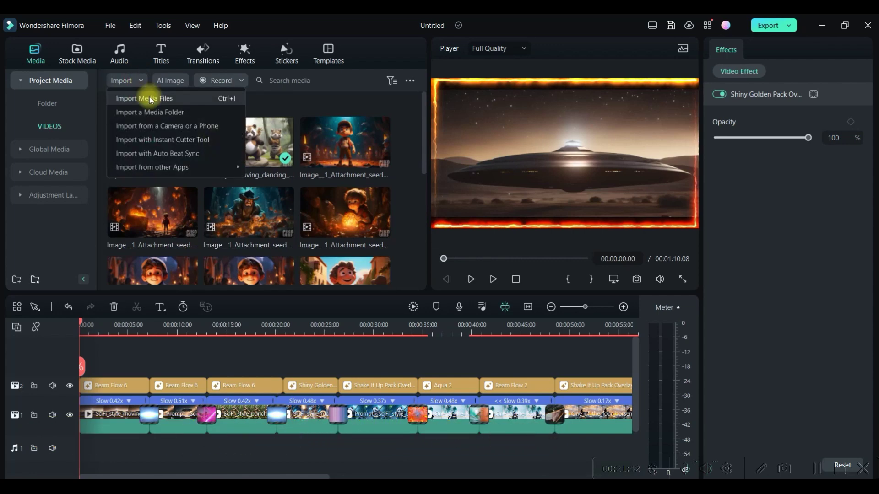
{"action": "left_click", "coordinate": [150, 99]}
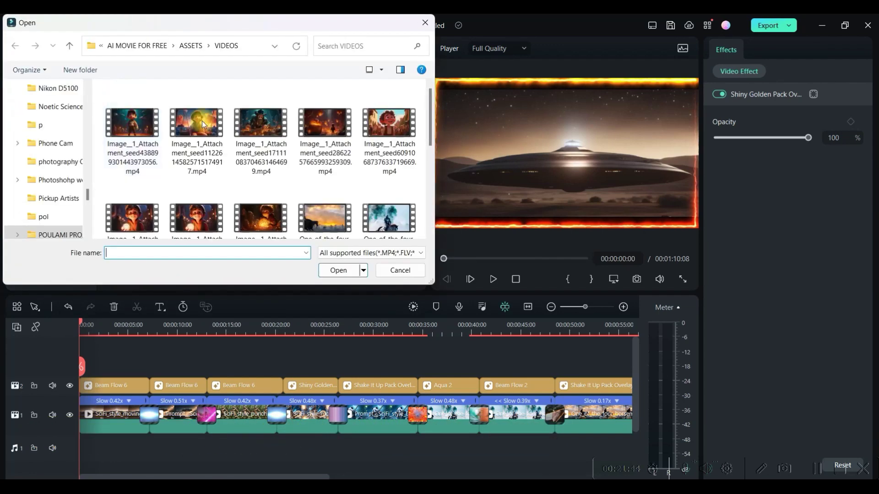
{"action": "left_click", "coordinate": [191, 48]}
{"action": "scroll", "coordinate": [284, 137], "scroll_direction": "down", "scroll_amount": 10}
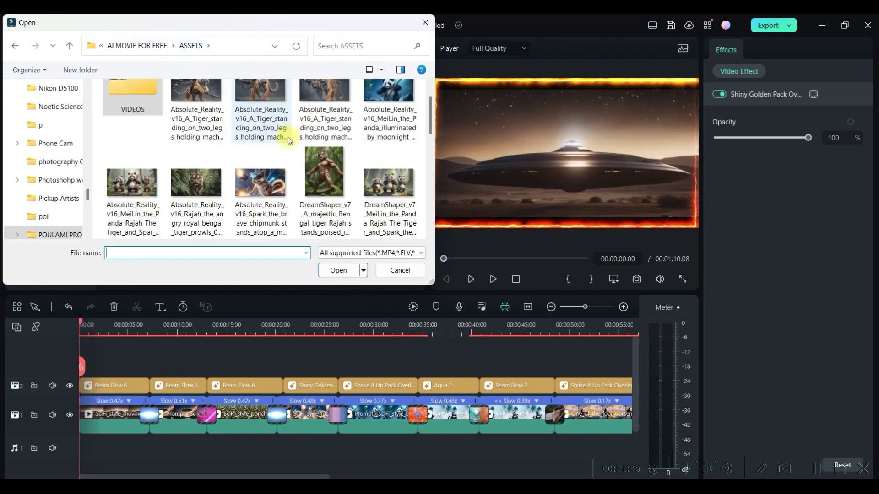
{"action": "scroll", "coordinate": [256, 139], "scroll_direction": "up", "scroll_amount": 5}
{"action": "key", "text": "Escape"}
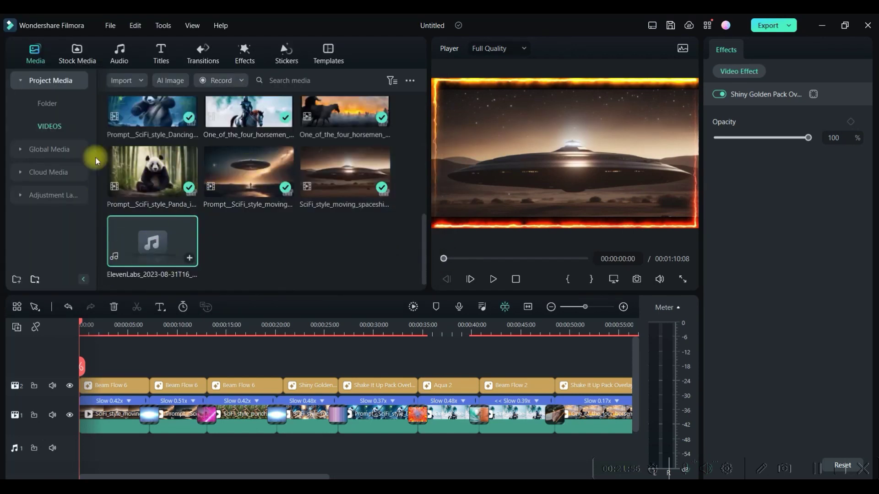
{"action": "left_click_drag", "start_coordinate": [159, 242], "coordinate": [71, 448]}
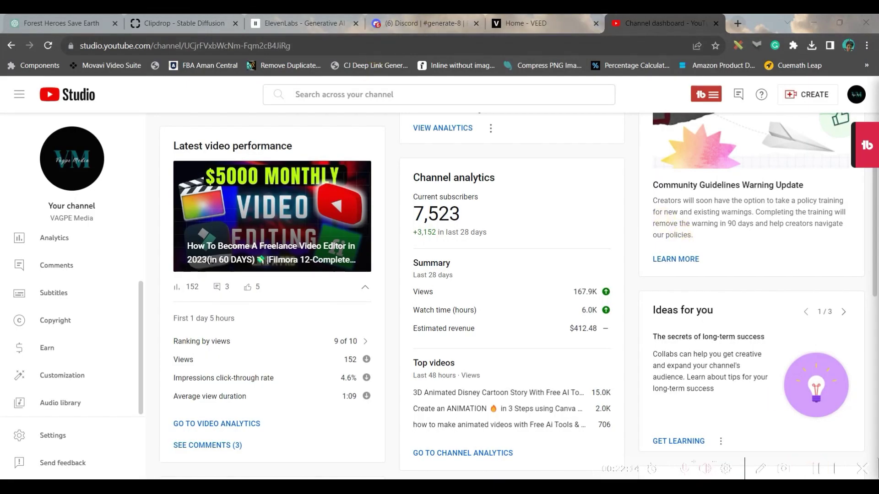
Bring the YouTube Studio window back to the front
{"action": "key", "text": "alt+Tab"}
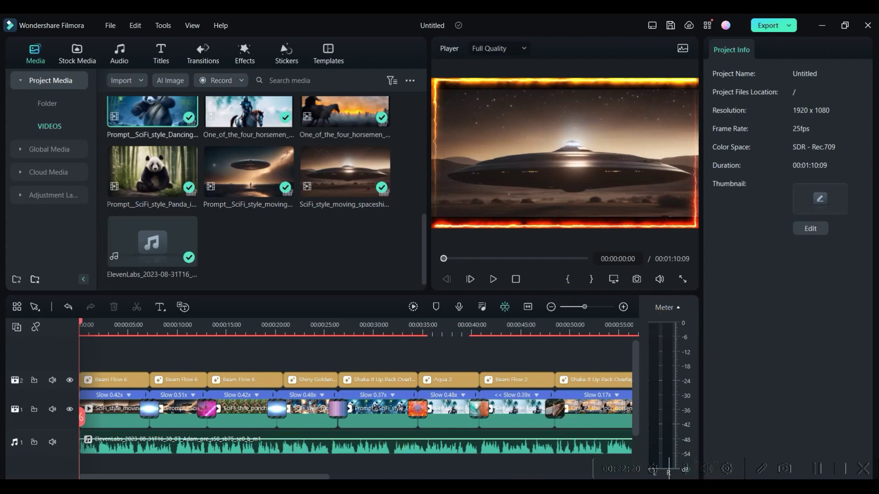
{"action": "mouse_move", "coordinate": [541, 487]}
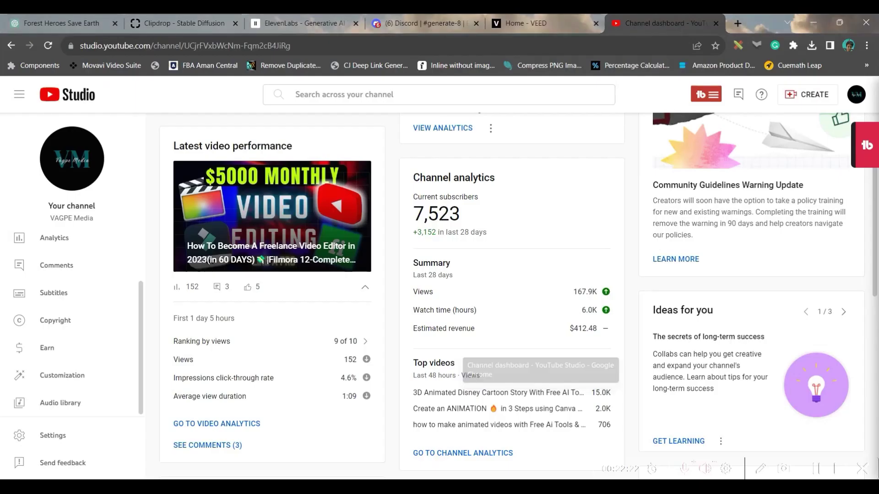
{"action": "left_click", "coordinate": [541, 439]}
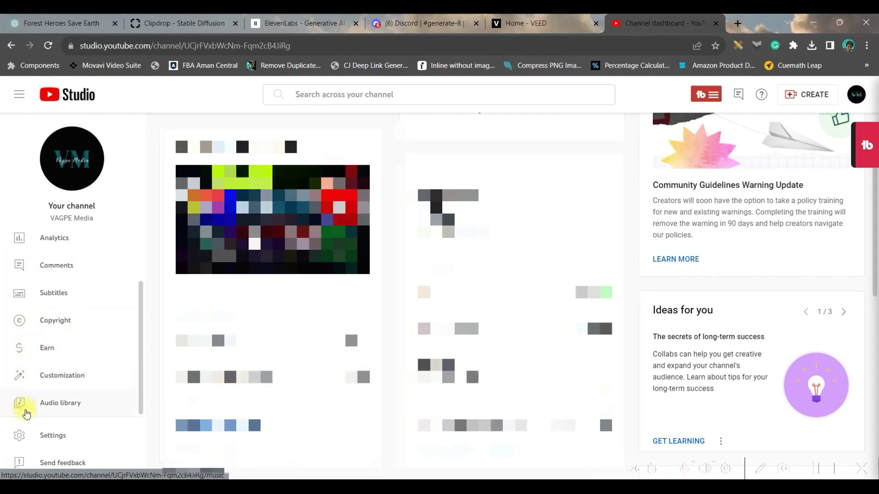
Filter the Audio library by the Dramatic, Bright, Happy and Inspirational moods
{"action": "left_click", "coordinate": [59, 405]}
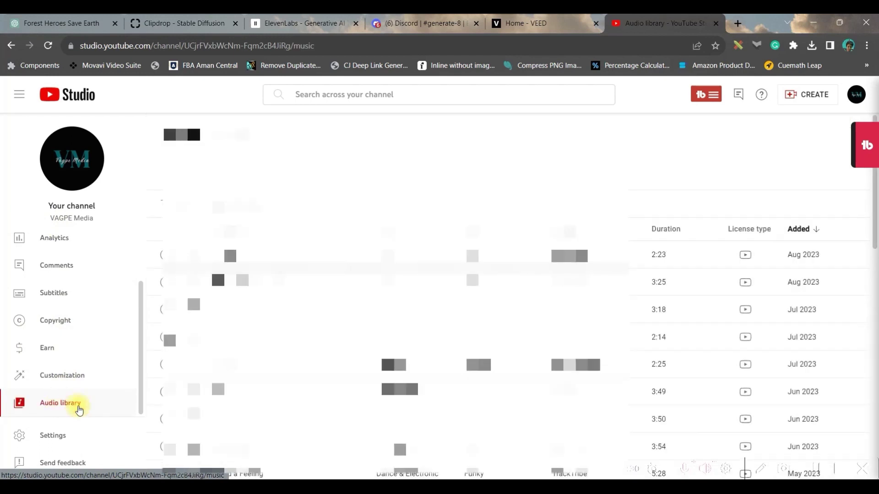
{"action": "left_click", "coordinate": [228, 205]}
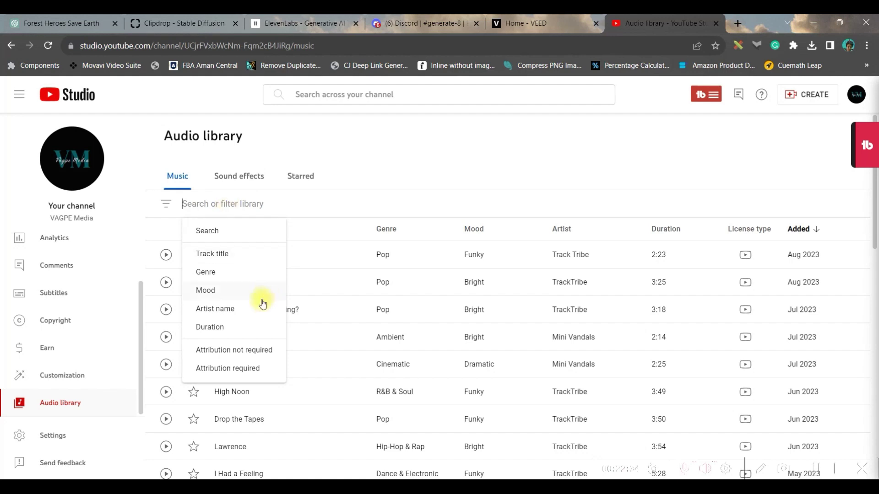
{"action": "left_click", "coordinate": [239, 291]}
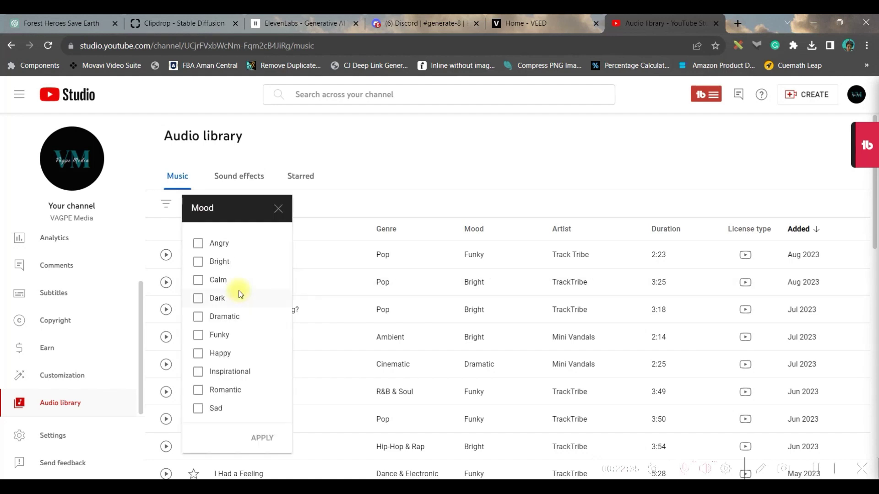
{"action": "left_click", "coordinate": [219, 319]}
{"action": "left_click", "coordinate": [198, 372]}
{"action": "left_click", "coordinate": [199, 353]}
{"action": "left_click", "coordinate": [198, 262]}
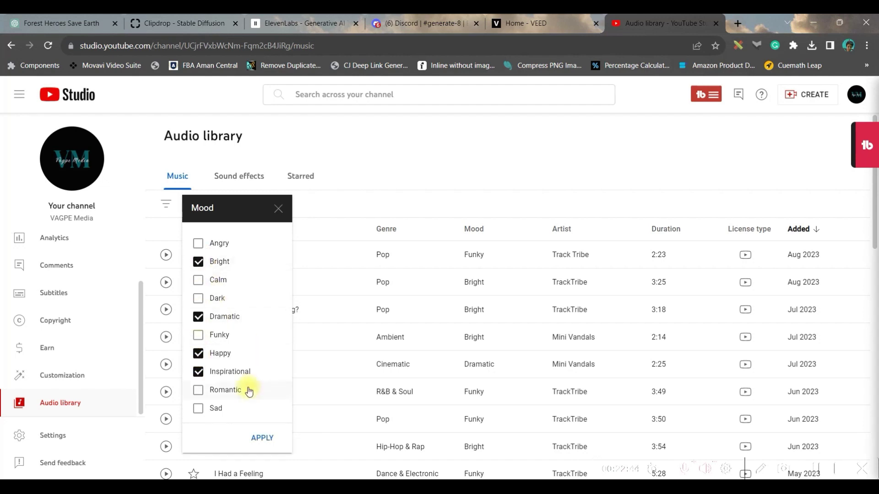
{"action": "left_click", "coordinate": [261, 438]}
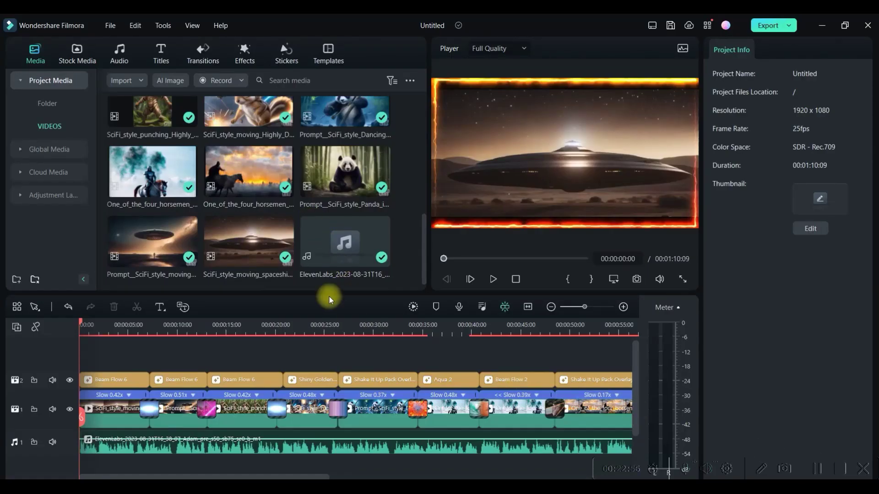
Add a second audio track, place Dreams Of River Ganga on it, and trim it at the video's end
{"action": "left_click", "coordinate": [19, 328]}
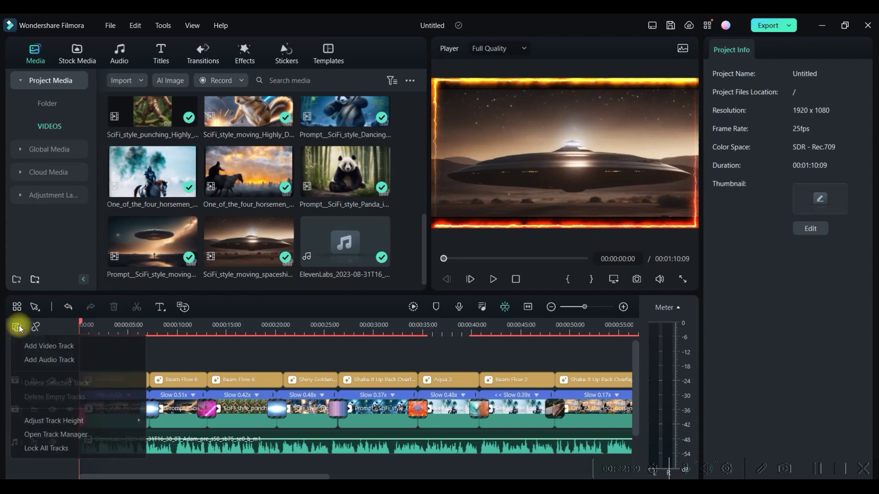
{"action": "left_click", "coordinate": [48, 361]}
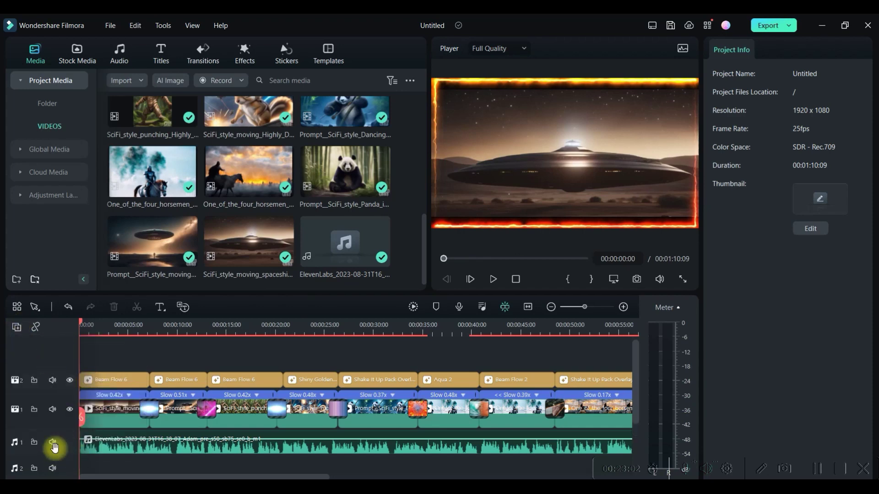
{"action": "left_click_drag", "start_coordinate": [333, 242], "coordinate": [280, 387]}
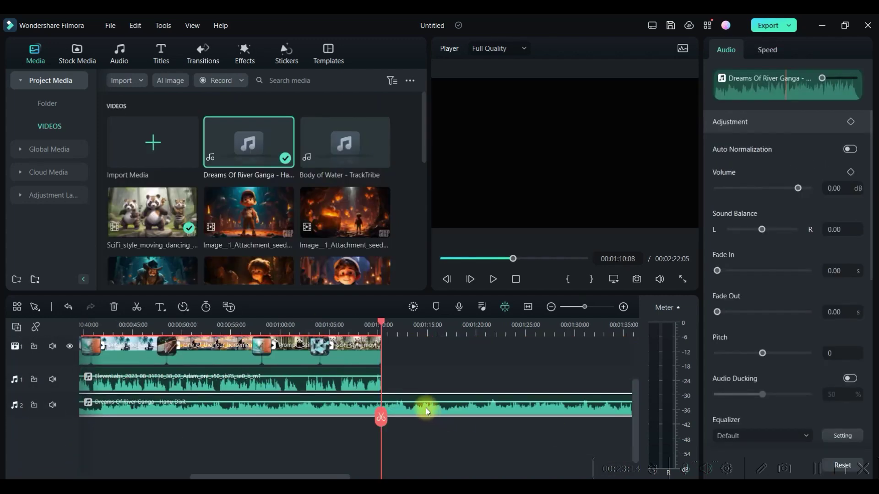
{"action": "right_click", "coordinate": [426, 408]}
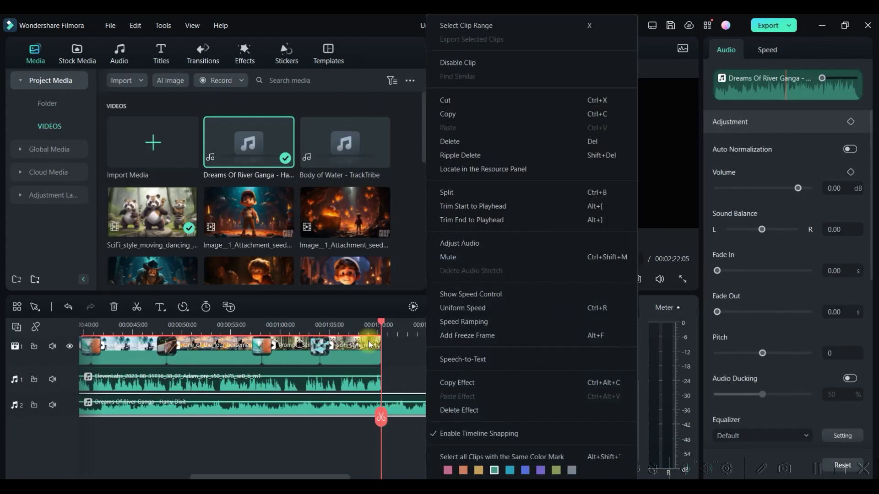
{"action": "left_click", "coordinate": [483, 193]}
{"action": "key", "text": "Delete"}
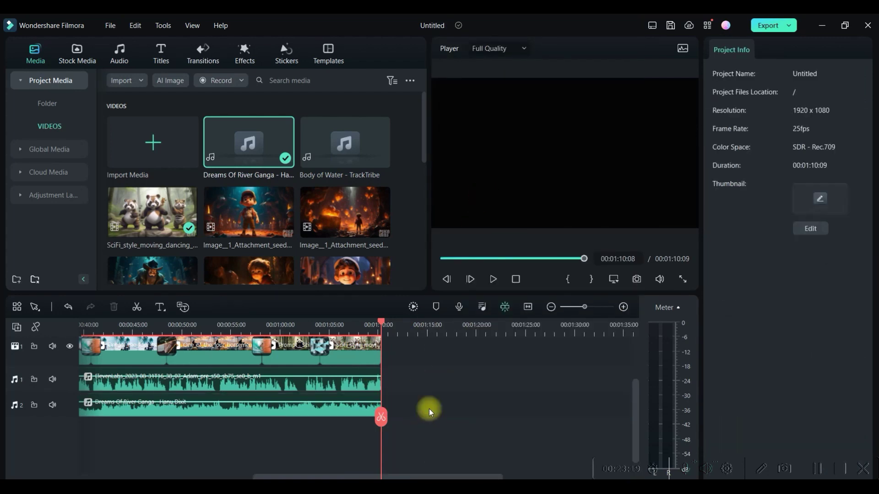
Lower the music volume to -14.77 dB and add a fade-out
{"action": "left_click", "coordinate": [357, 412]}
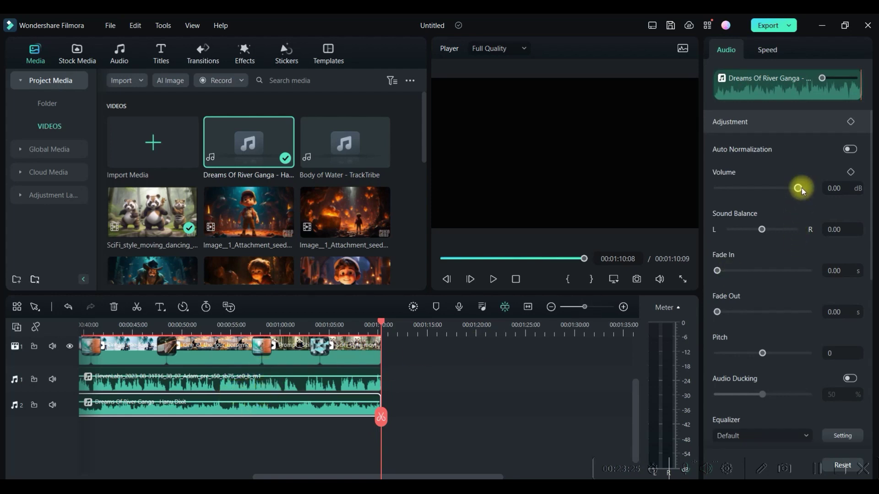
{"action": "mouse_move", "coordinate": [797, 188]}
{"action": "left_mouse_down"}
{"action": "mouse_move", "coordinate": [770, 195]}
{"action": "mouse_move", "coordinate": [788, 193]}
{"action": "left_mouse_up"}
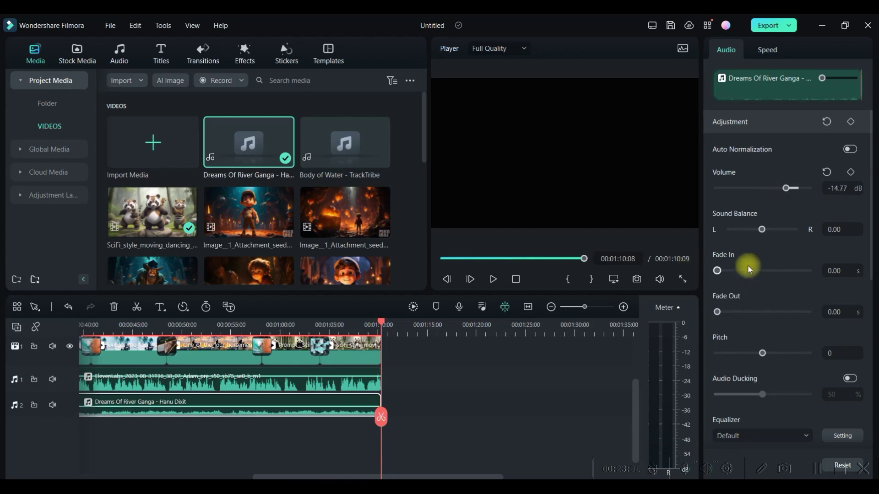
{"action": "left_click", "coordinate": [717, 270]}
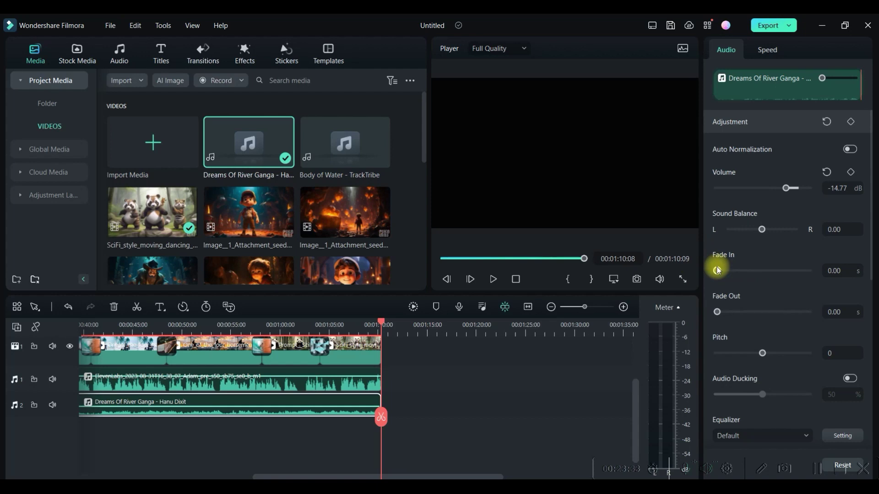
{"action": "left_click_drag", "start_coordinate": [721, 315], "coordinate": [745, 312]}
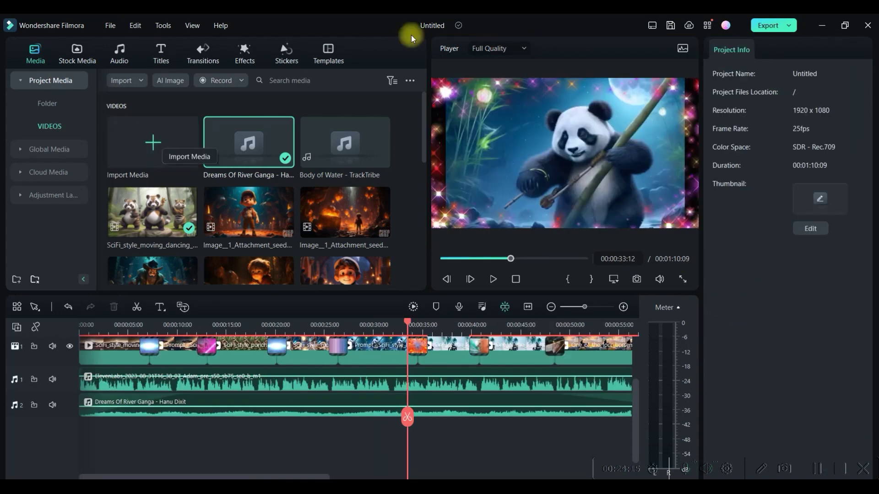
Bring up the MP4 1920x1080 25 fps export settings and select the file name to rename it
{"action": "left_click", "coordinate": [773, 24]}
{"action": "left_click", "coordinate": [497, 133]}
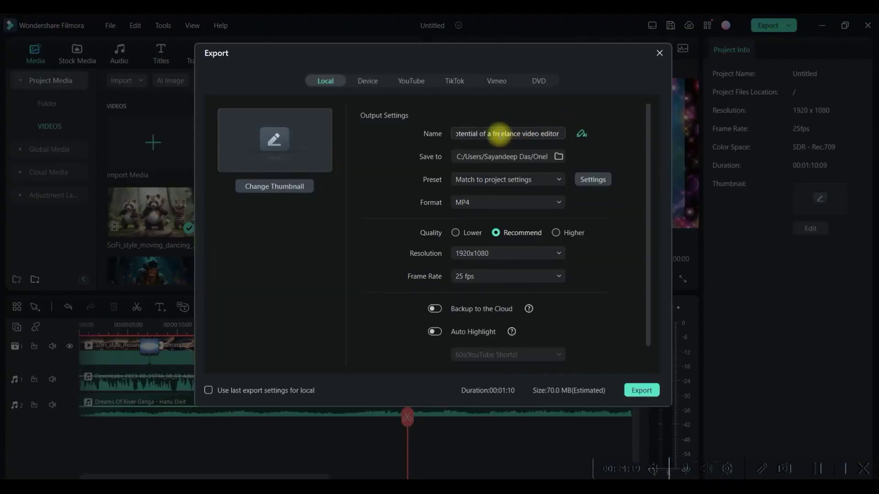
{"action": "key", "text": "ctrl+a"}
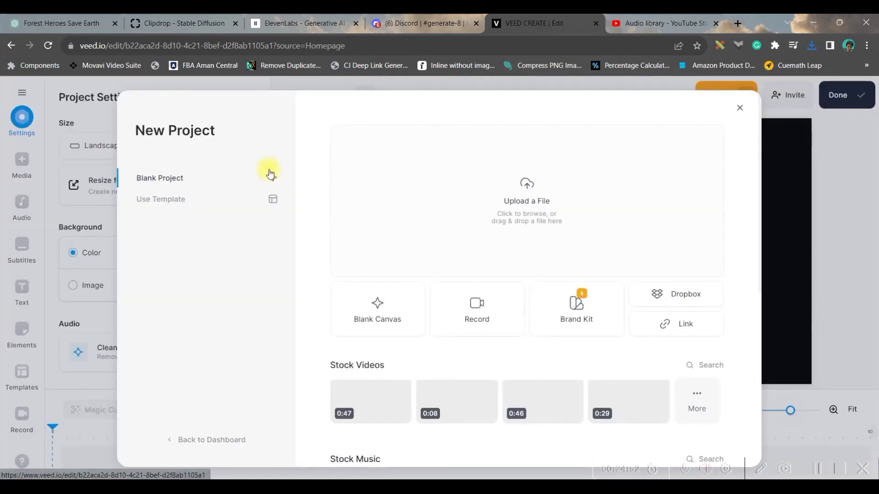
Start a blank VEED project and upload the AI Movie video
{"action": "left_click", "coordinate": [270, 173]}
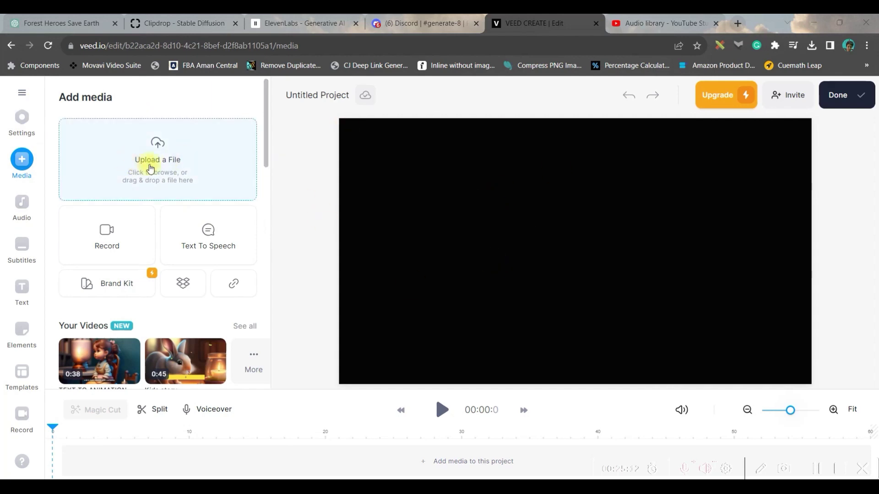
{"action": "left_click", "coordinate": [153, 169]}
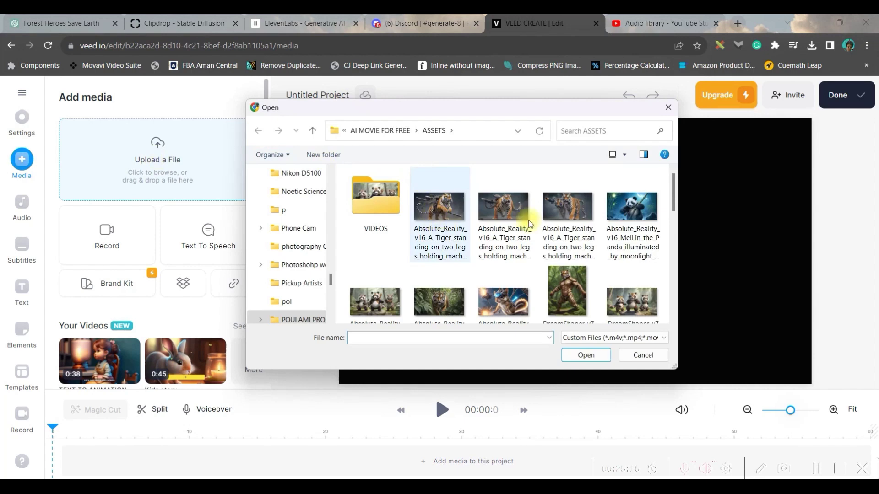
{"action": "double_click", "coordinate": [392, 207]}
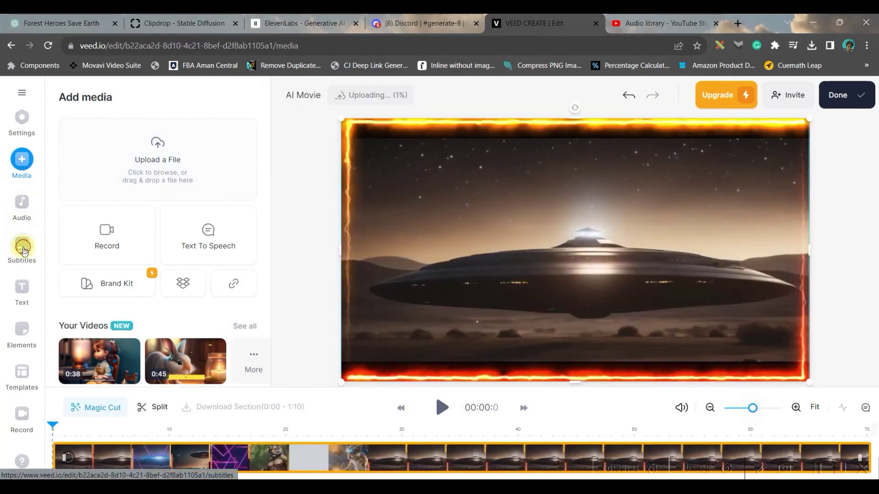
Auto-generate subtitles with the spoken language set to English (US)
{"action": "left_click", "coordinate": [22, 247]}
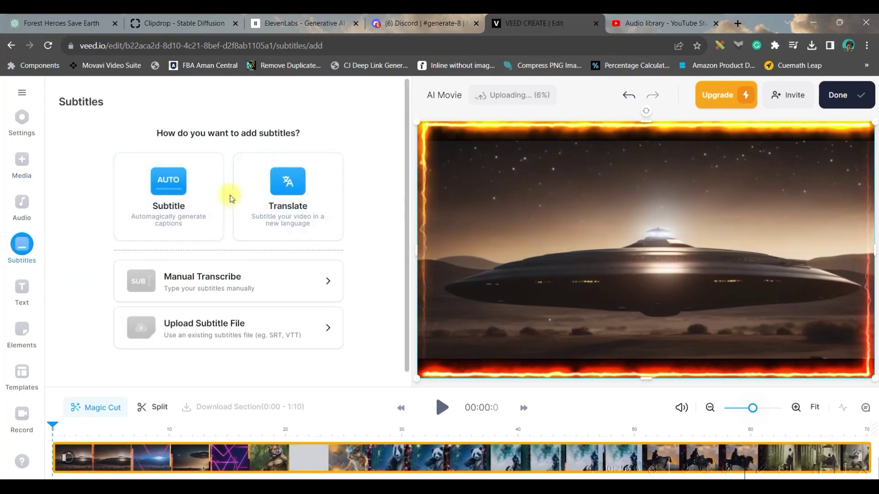
{"action": "left_click", "coordinate": [166, 187]}
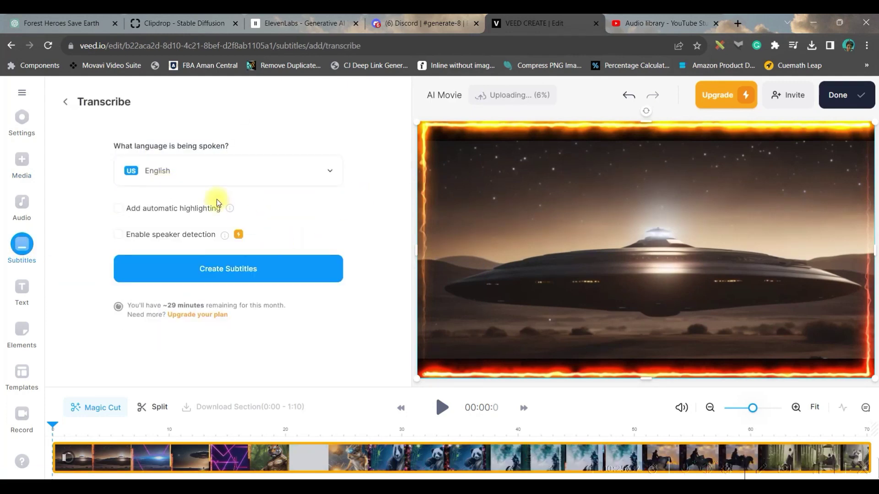
{"action": "left_click", "coordinate": [225, 177]}
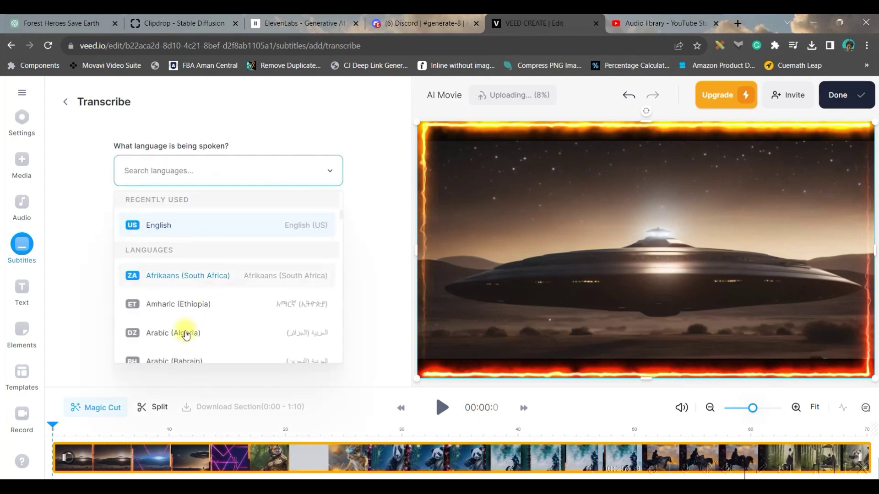
{"action": "left_click", "coordinate": [184, 227]}
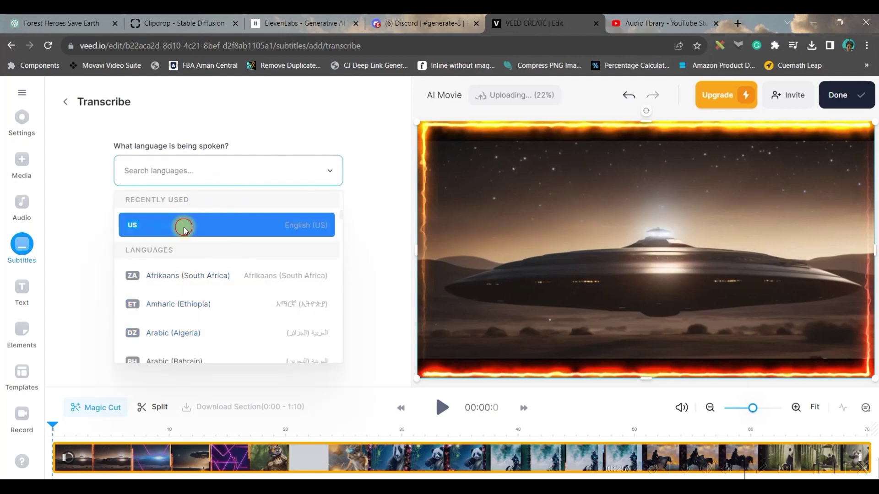
{"action": "left_click", "coordinate": [245, 269]}
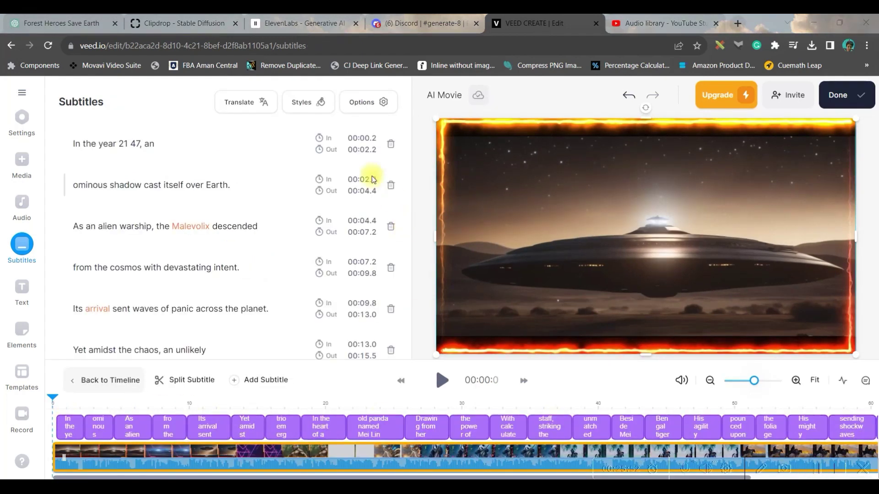
Browse the preset subtitle styles
{"action": "left_click", "coordinate": [313, 105]}
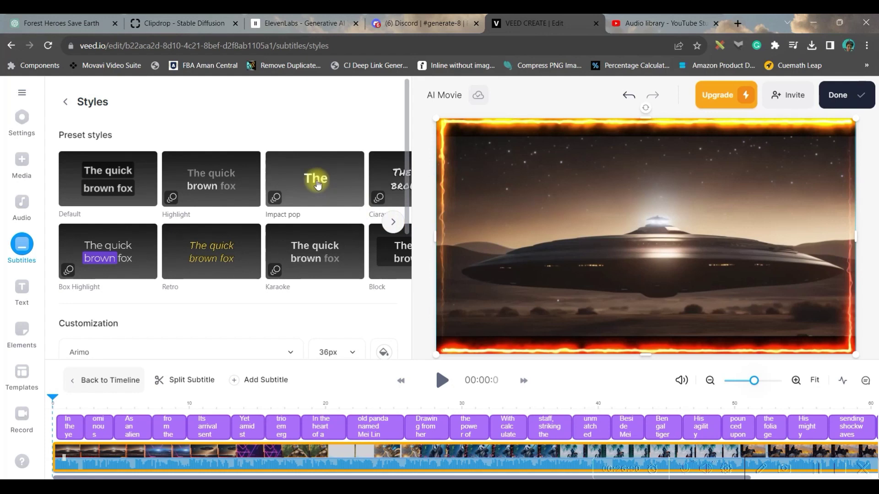
{"action": "left_click", "coordinate": [393, 222]}
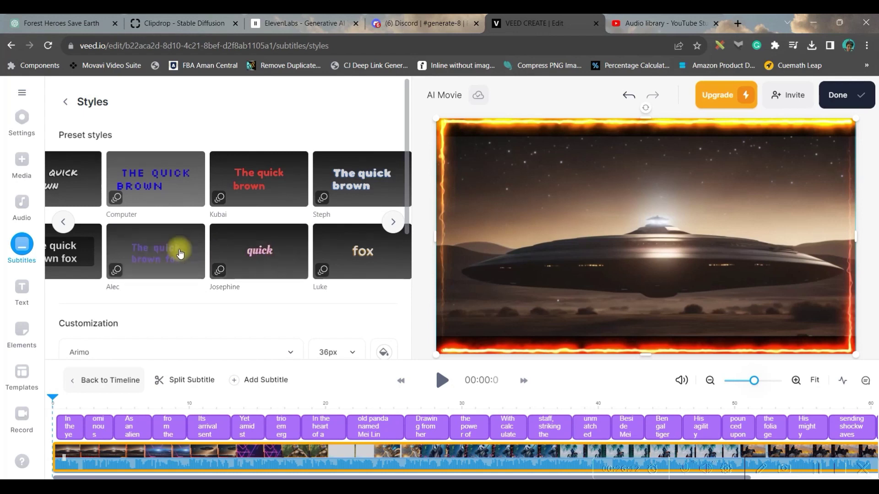
{"action": "scroll", "coordinate": [274, 254], "scroll_direction": "left", "scroll_amount": 5}
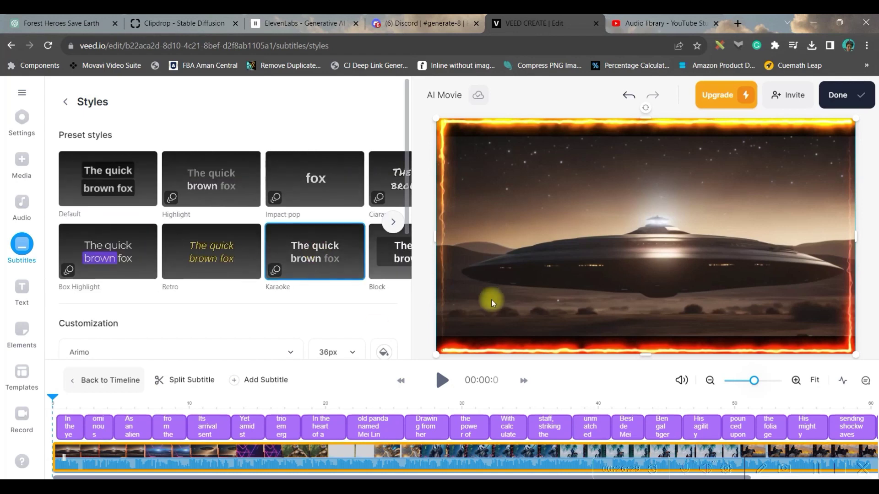
{"action": "left_click_drag", "start_coordinate": [410, 192], "coordinate": [412, 269]}
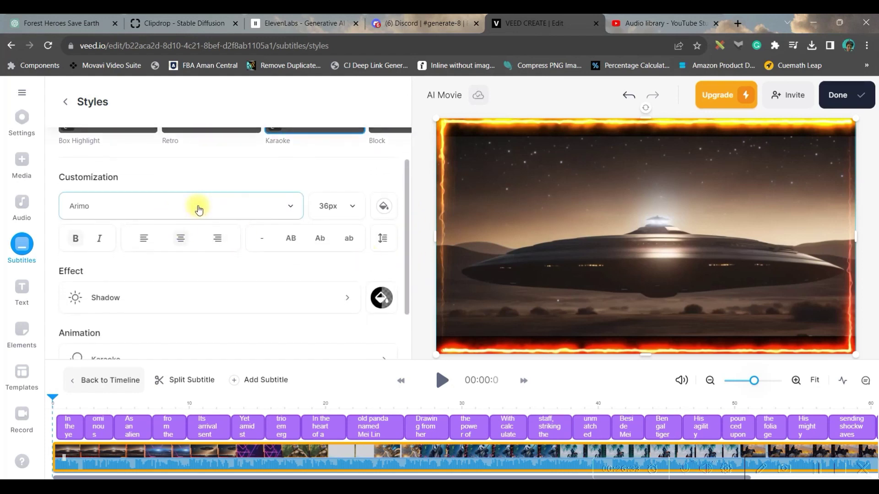
Style the subtitles as Coda font at 36px, yellow text with a black shadow
{"action": "left_click", "coordinate": [199, 210]}
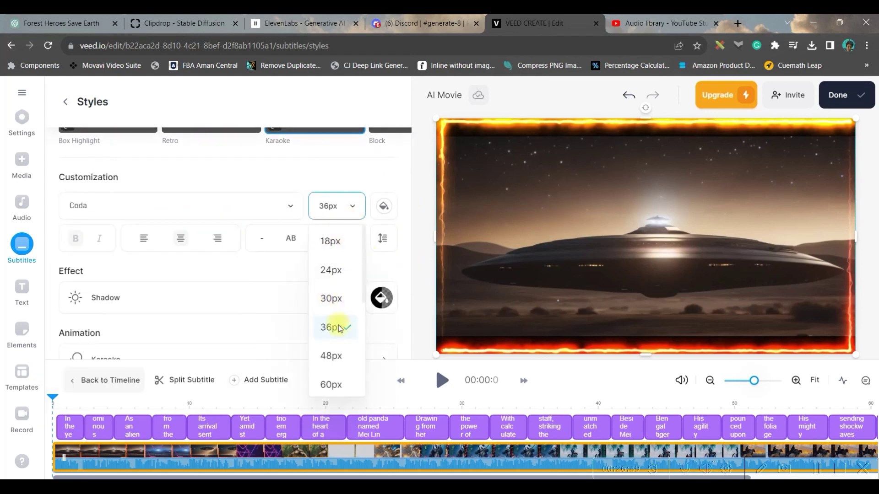
{"action": "left_click", "coordinate": [339, 332]}
{"action": "left_click", "coordinate": [383, 207]}
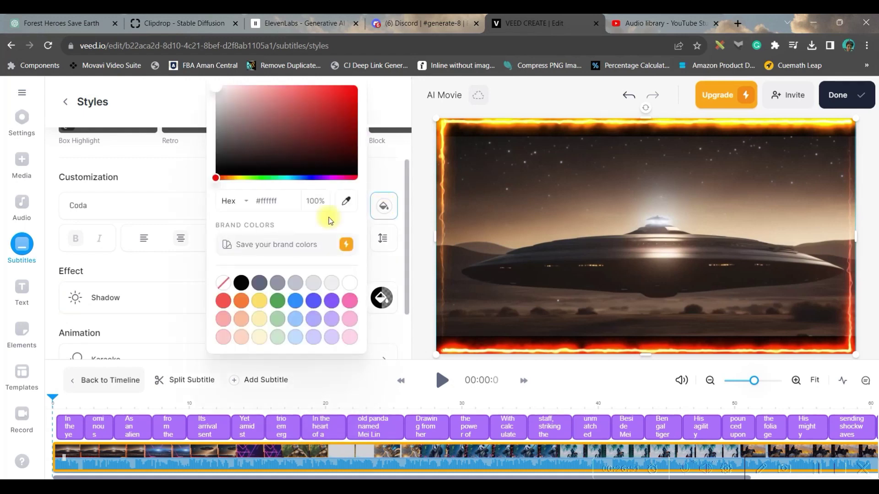
{"action": "left_click", "coordinate": [189, 298]}
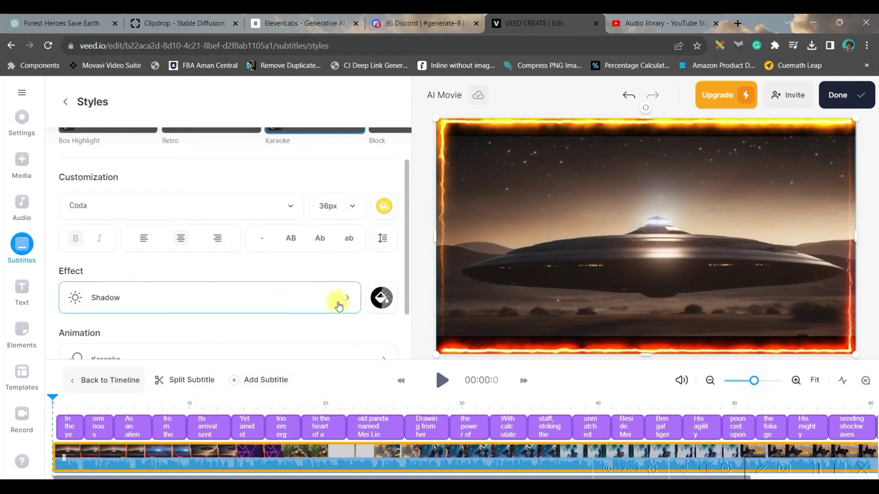
{"action": "scroll", "coordinate": [205, 294], "scroll_direction": "down", "scroll_amount": 2}
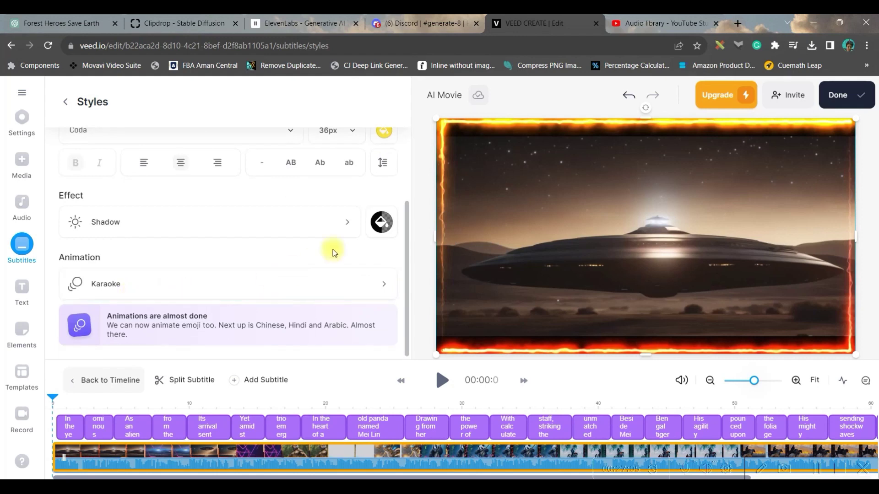
{"action": "left_click", "coordinate": [387, 224]}
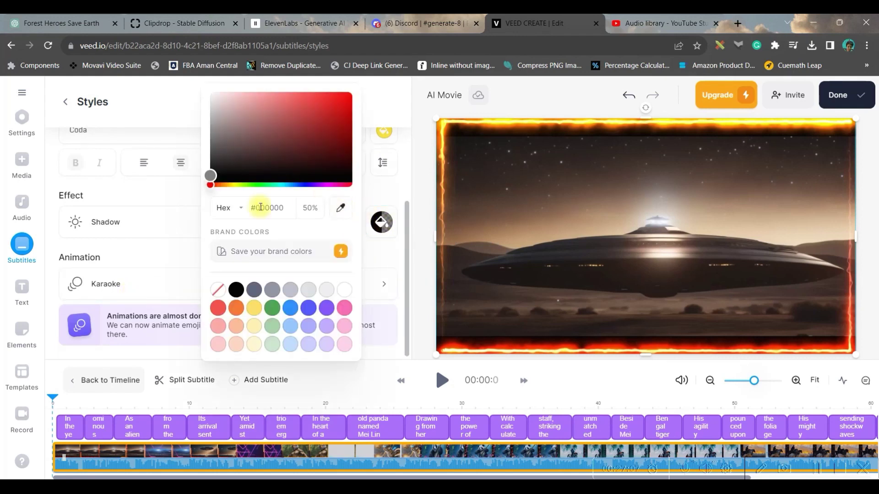
{"action": "left_click", "coordinate": [164, 324]}
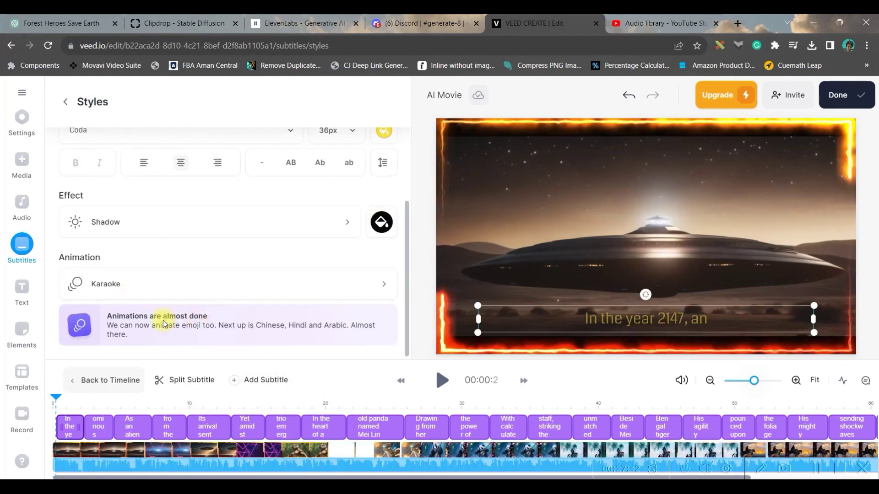
Set the subtitle animation to Float In ↑ and finish with Done
{"action": "left_click", "coordinate": [104, 283]}
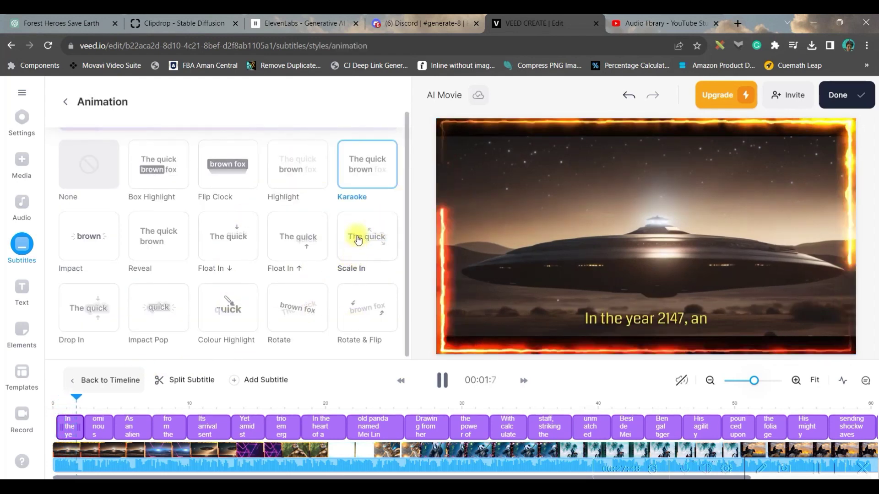
{"action": "left_click", "coordinate": [297, 236]}
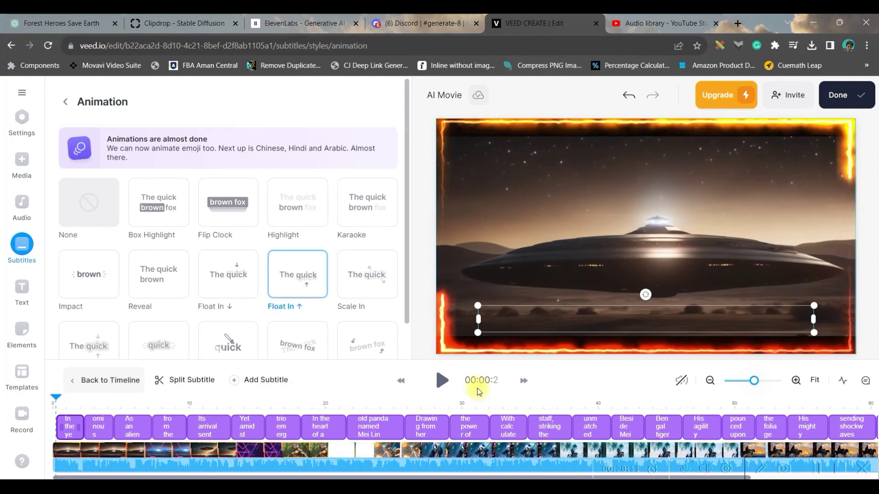
{"action": "left_click", "coordinate": [844, 96]}
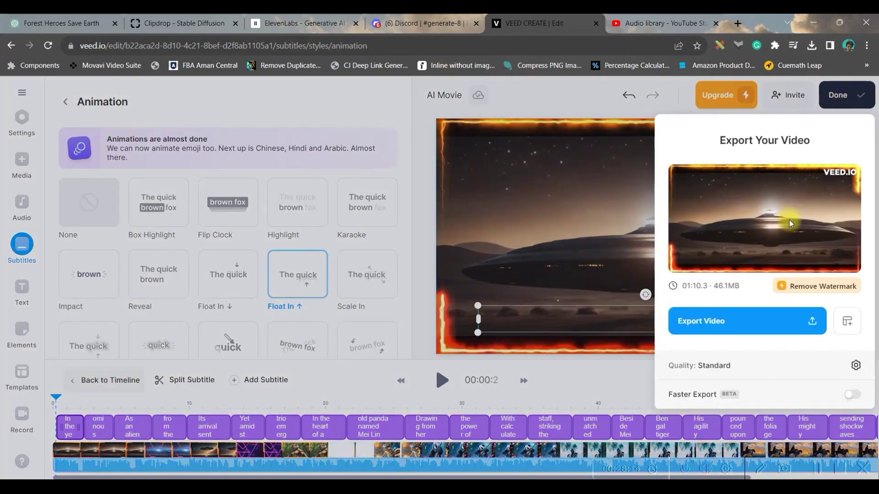
Export the AI Movie and show its MP4, MP3 or GIF download options
{"action": "left_click", "coordinate": [742, 325]}
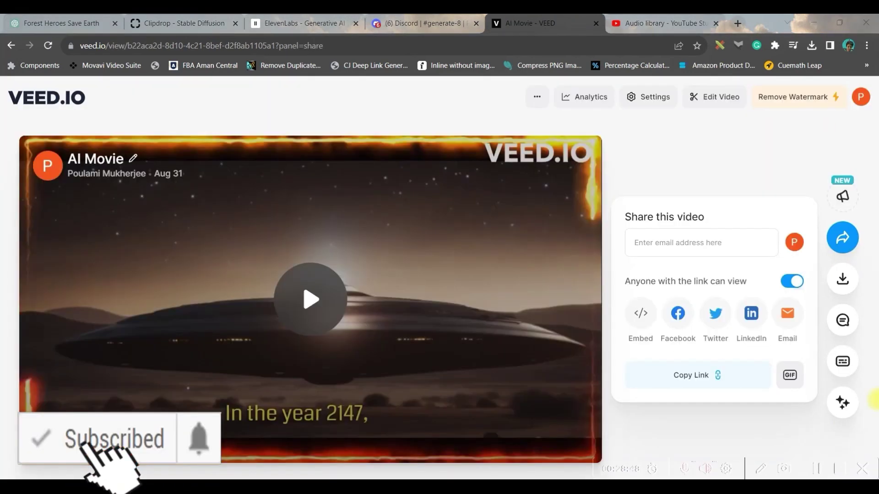
{"action": "left_click", "coordinate": [846, 277]}
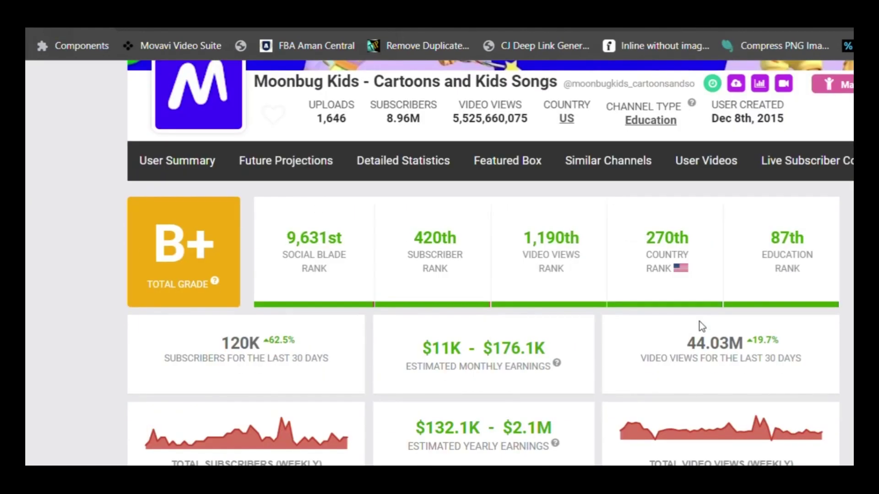
{"action": "scroll", "coordinate": [700, 326], "scroll_direction": "down", "scroll_amount": 5}
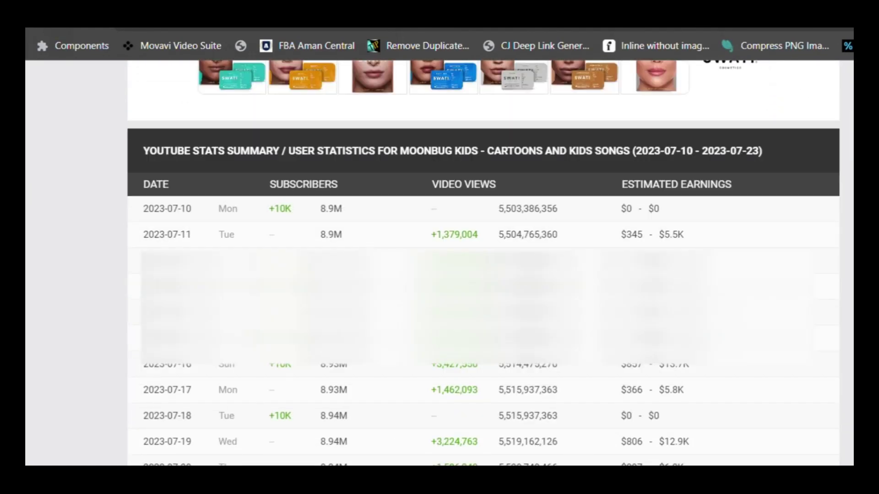
{"action": "scroll", "coordinate": [484, 263], "scroll_direction": "up", "scroll_amount": 8}
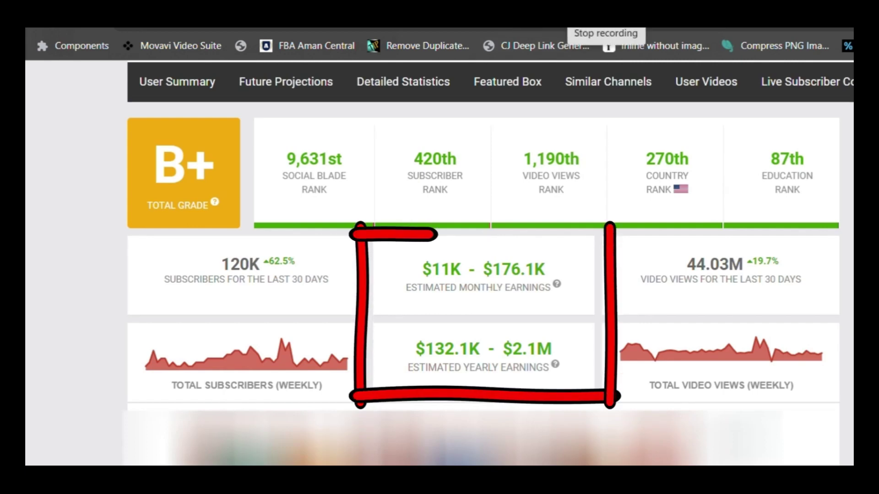